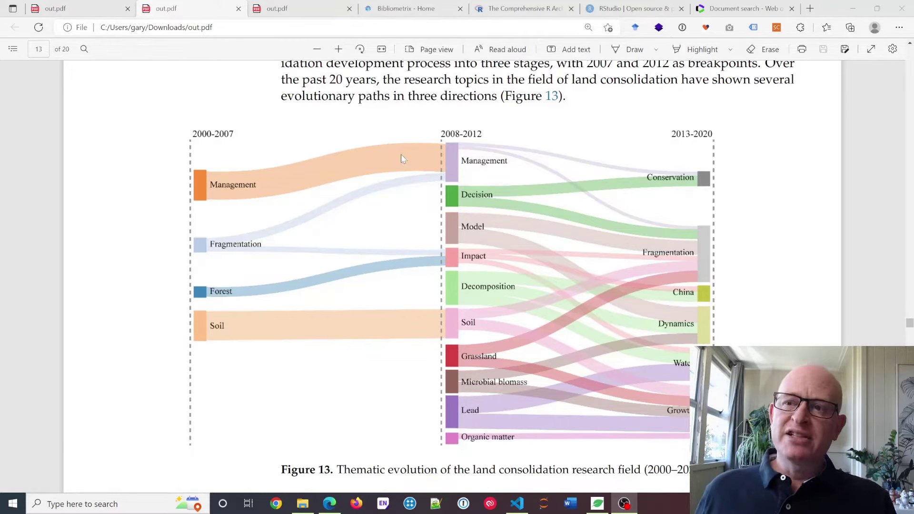
# - Examine the thematic evolution and author production figures in the example land consolidation paper, along with the Bibliometrix home page
pyautogui.click(292, 8)
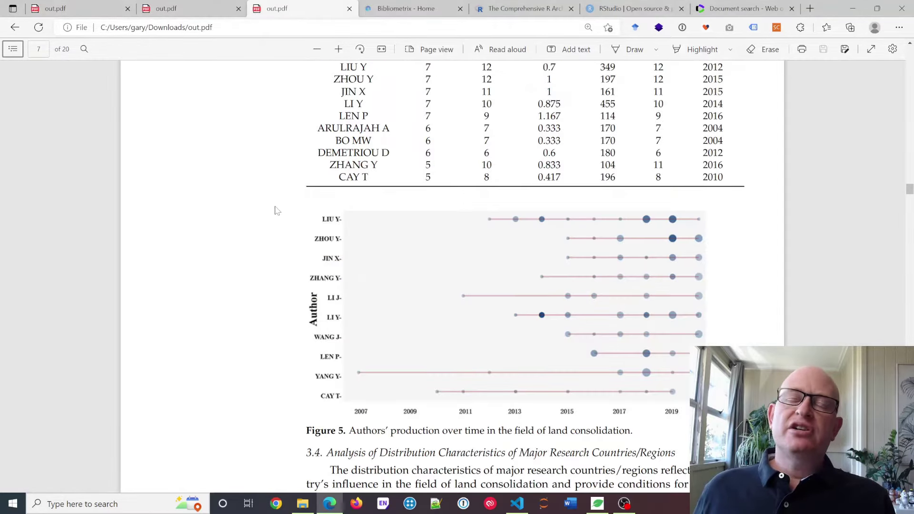
pyautogui.click(57, 10)
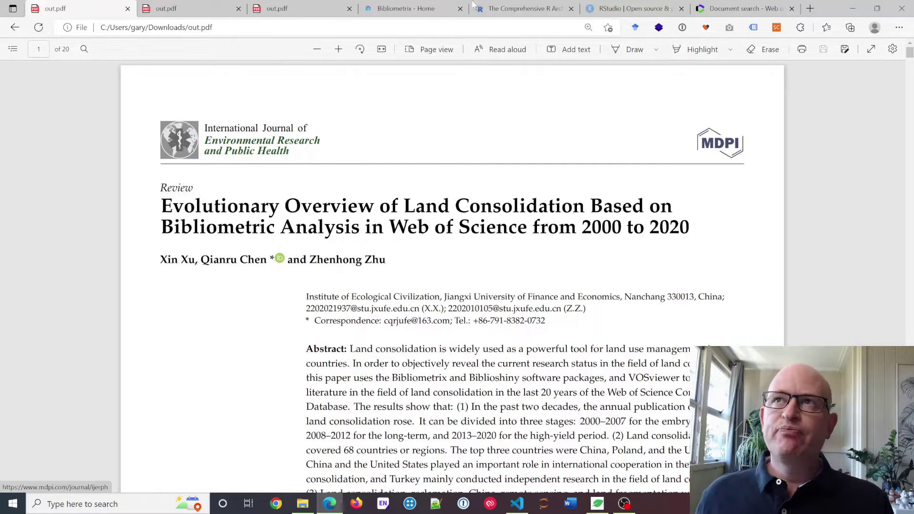
pyautogui.click(406, 8)
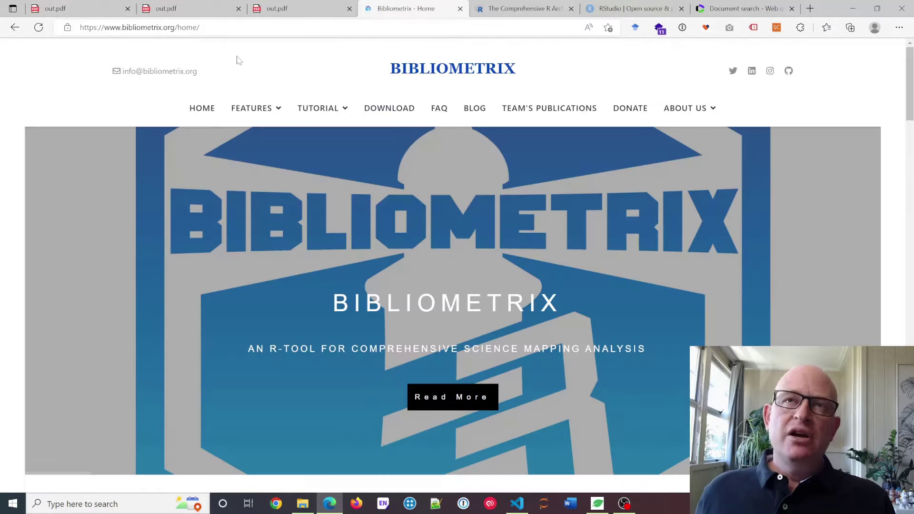
pyautogui.click(204, 14)
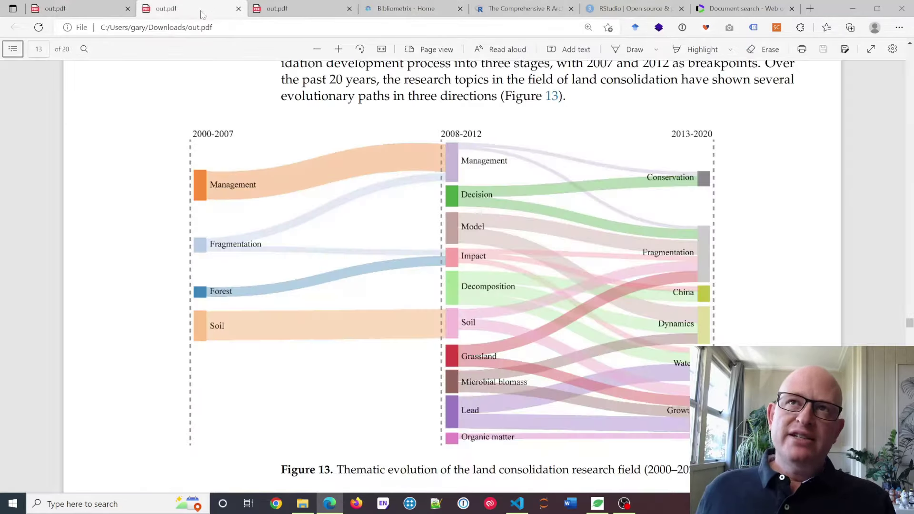
pyautogui.click(295, 9)
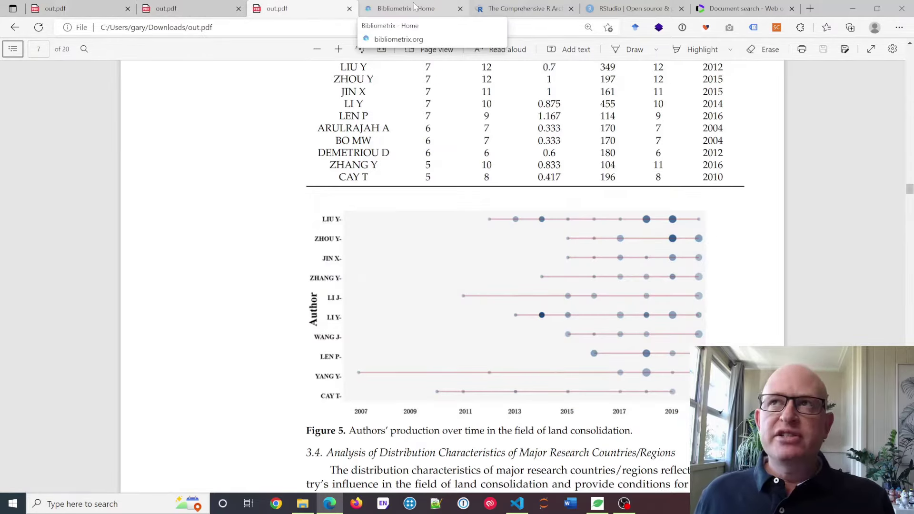
pyautogui.click(414, 8)
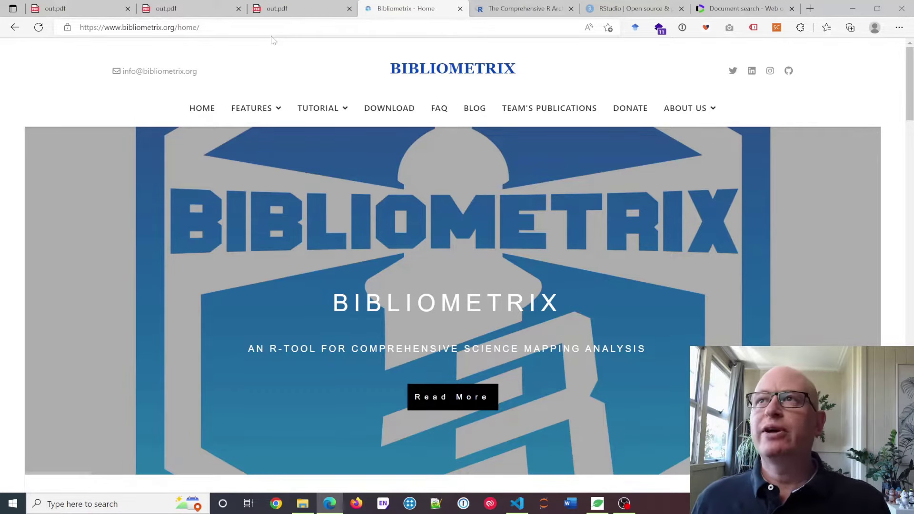
# - Open the R for Windows download page on the Comprehensive R Archive Network site
pyautogui.click(478, 7)
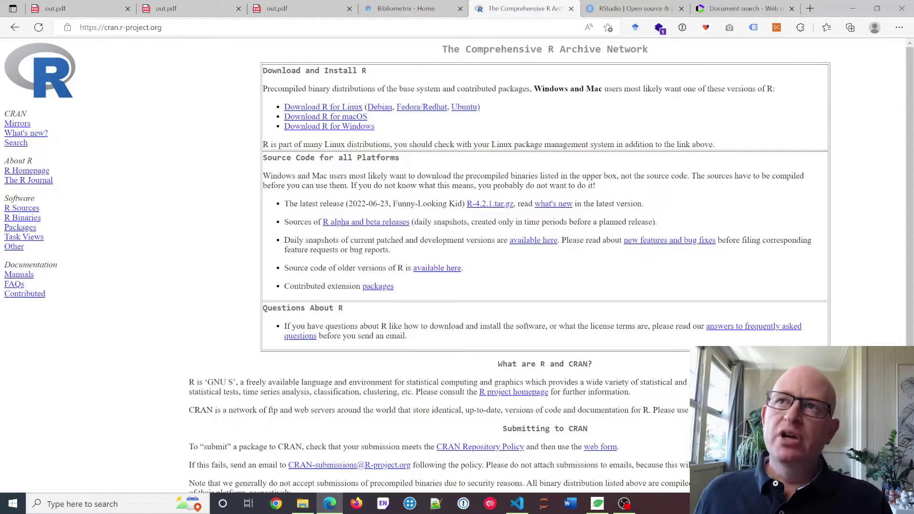
pyautogui.click(353, 128)
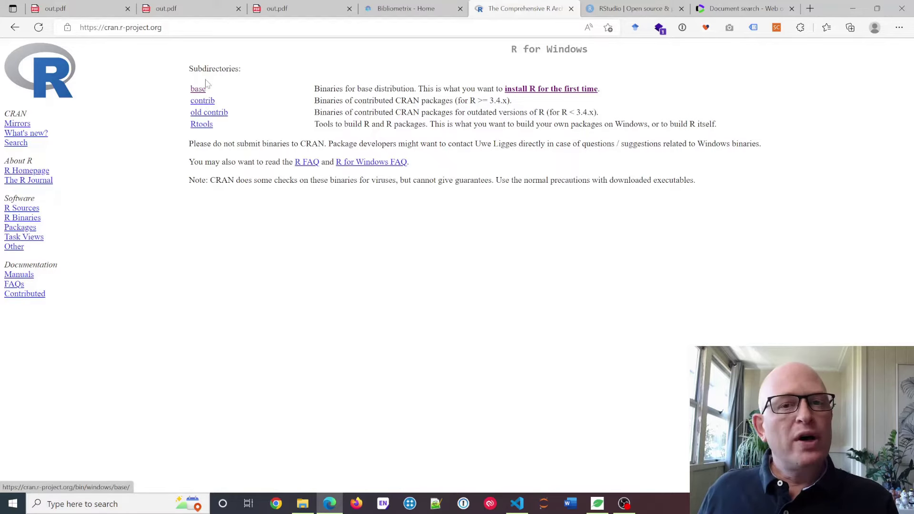
# - On the RStudio website, open the RStudio product page and find the download option for the free RStudio Desktop edition
pyautogui.click(611, 5)
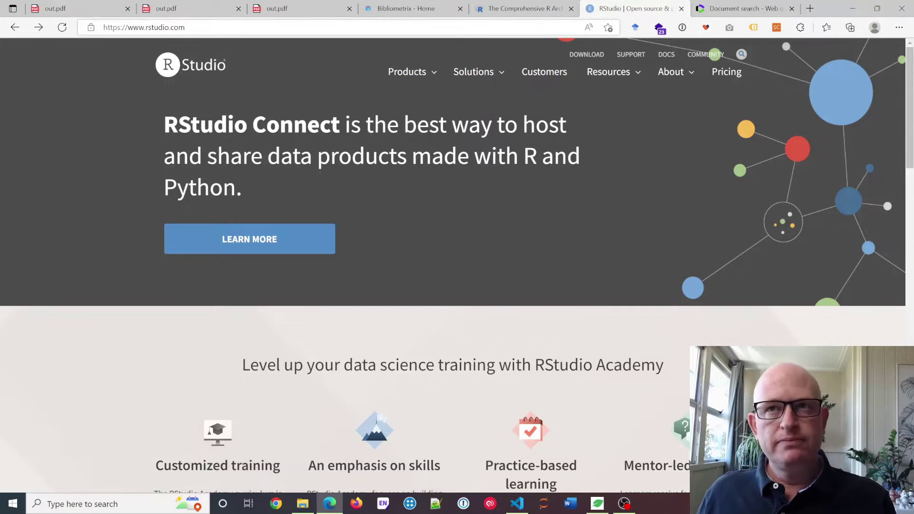
pyautogui.moveTo(436, 86)
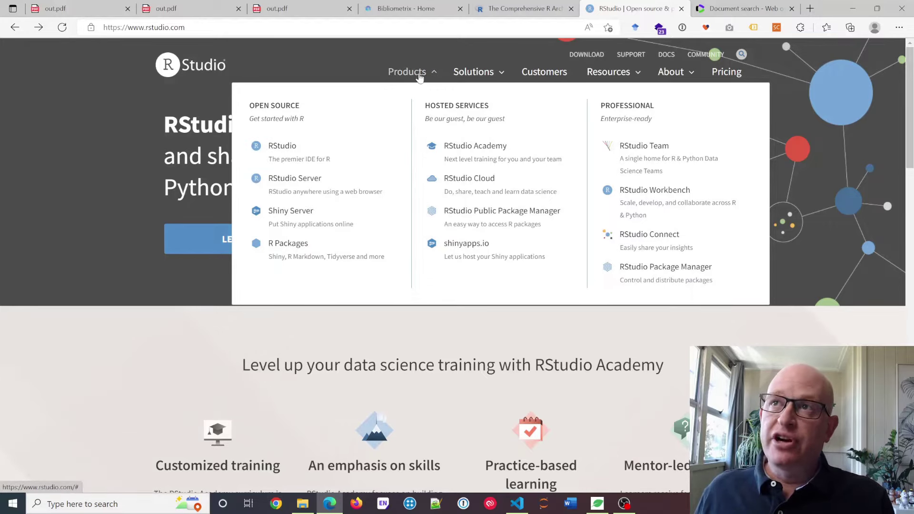
pyautogui.click(286, 153)
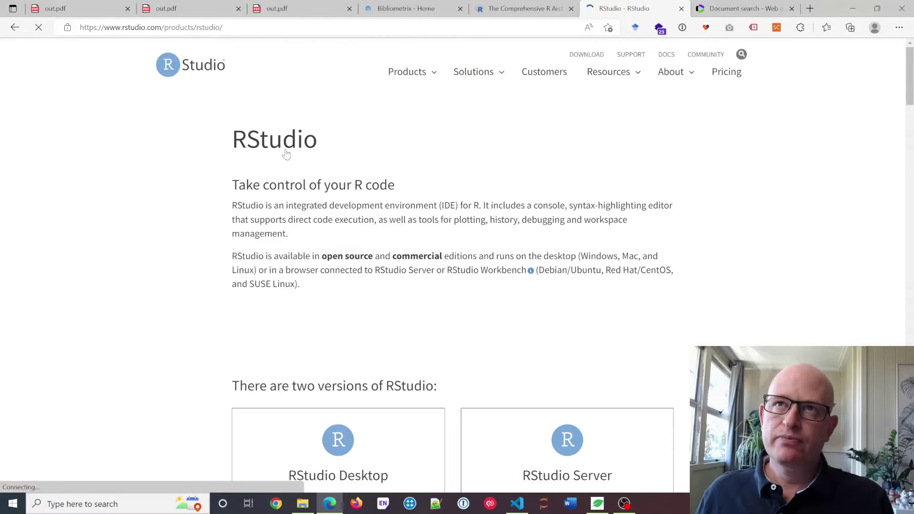
pyautogui.scroll(-15, 357, 217)
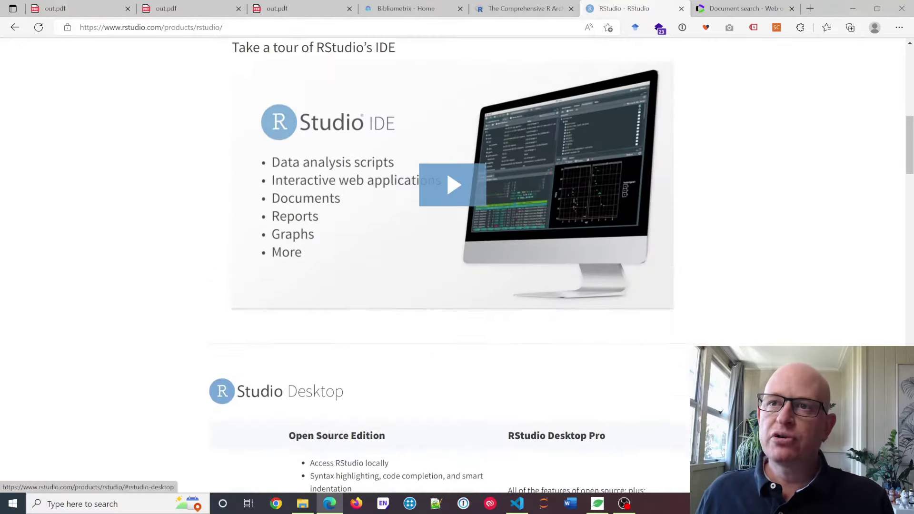
pyautogui.scroll(-3, 334, 357)
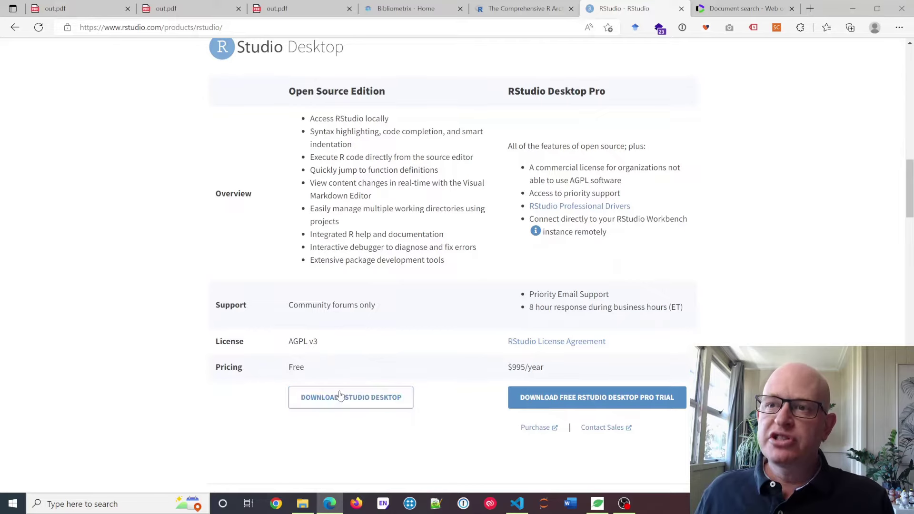
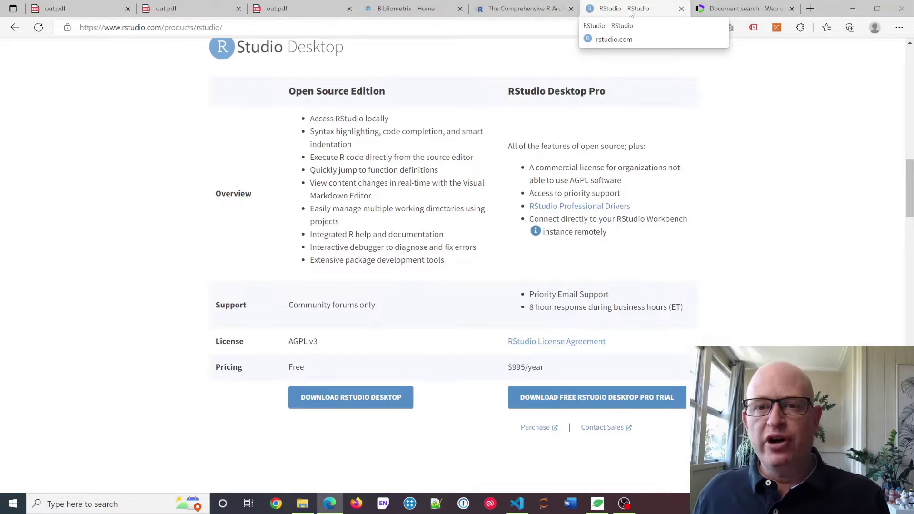
# - Search Windows for RStudio and launch the RStudio application
pyautogui.click(144, 510)
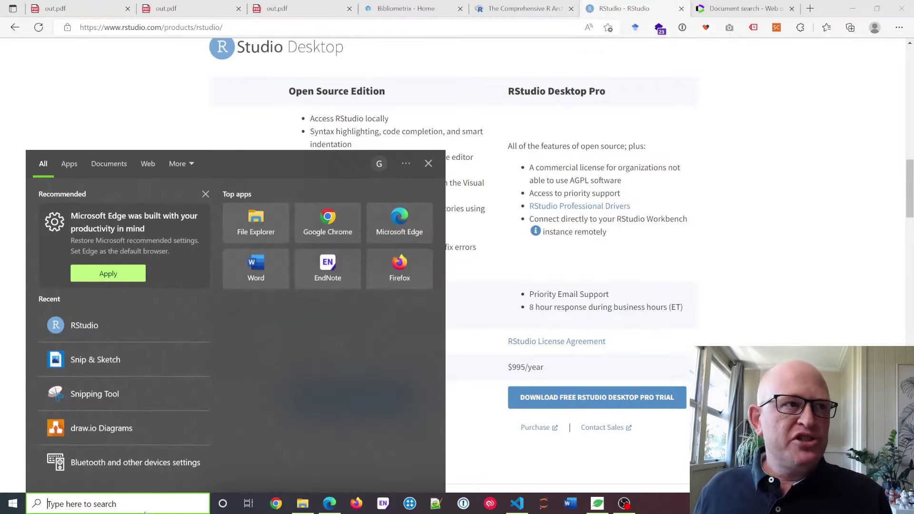
pyautogui.write('rstu')
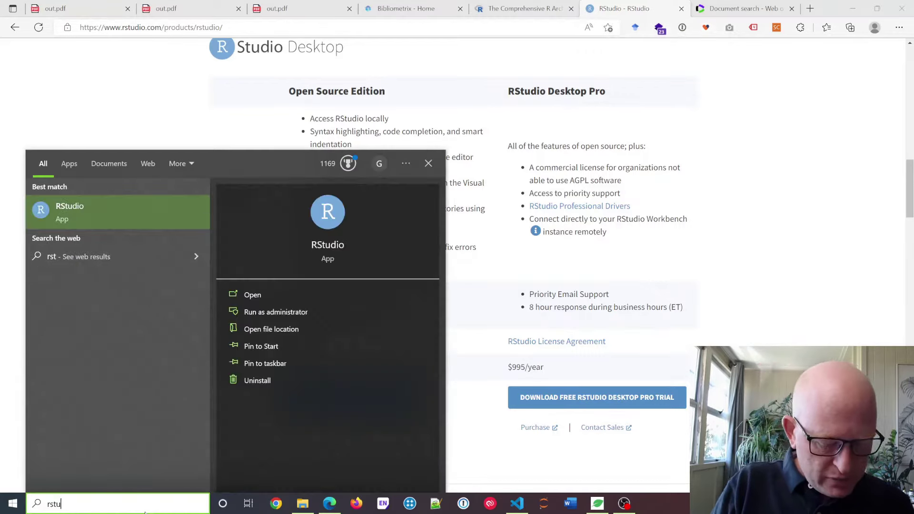
pyautogui.click(104, 209)
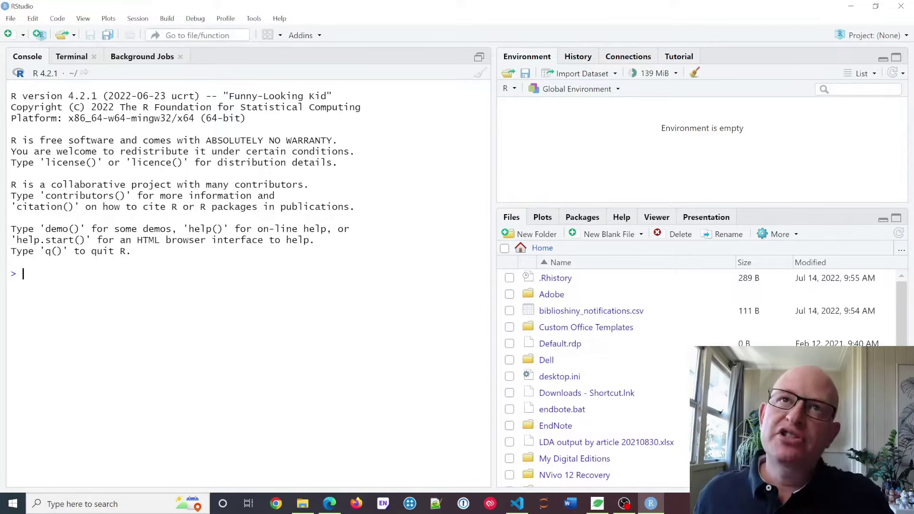
# - Install the shiny package from the R console with install.packages("shiny")
pyautogui.hotkey('alt', 'Tab')
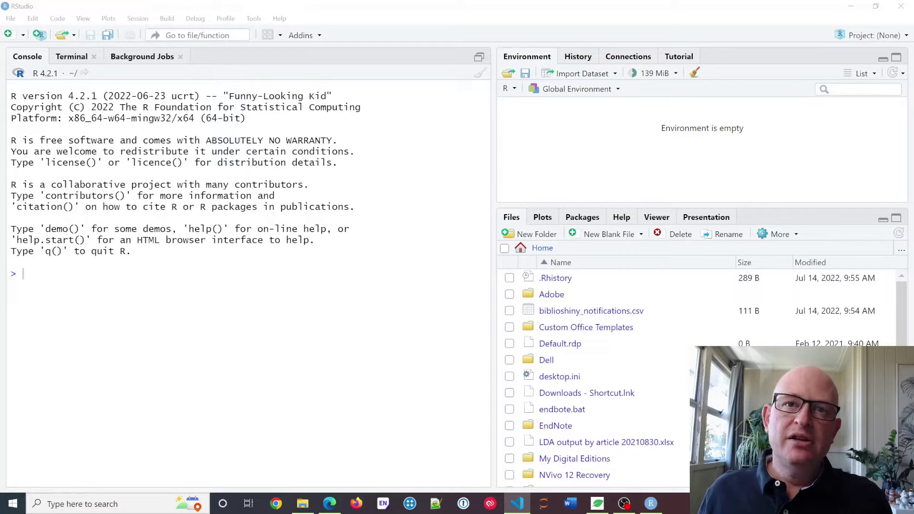
pyautogui.hotkey('alt', 'Tab')
pyautogui.write('install.packages("shiny")')
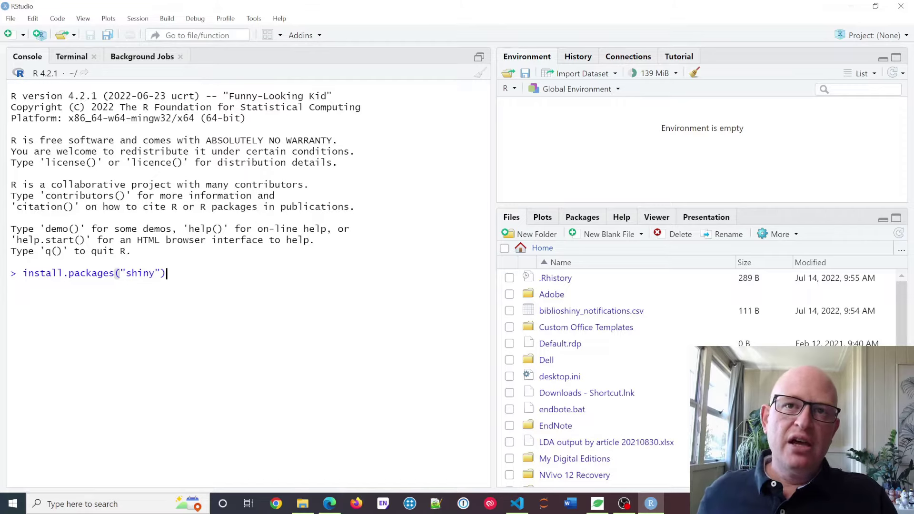
pyautogui.press('Return')
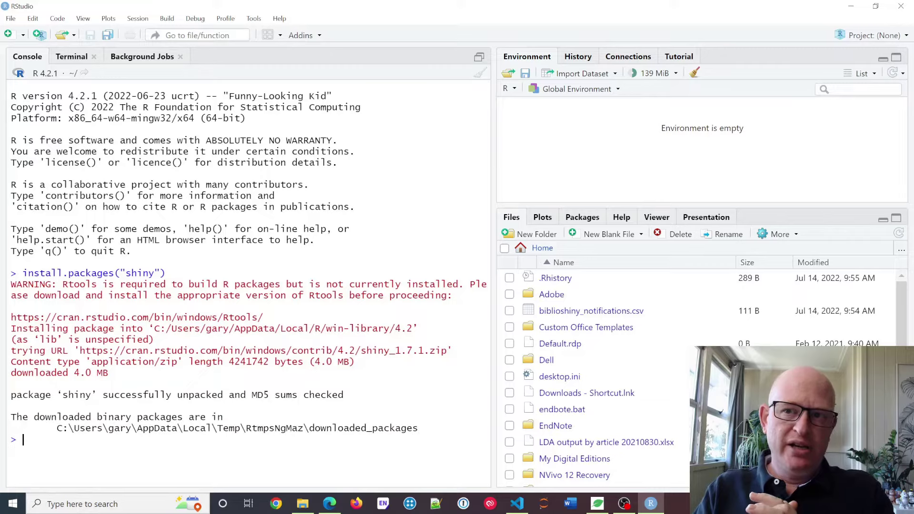
# - Install the bibliometrix package from the R console with install.packages("bibliometrix")
pyautogui.hotkey('alt', 'Tab')
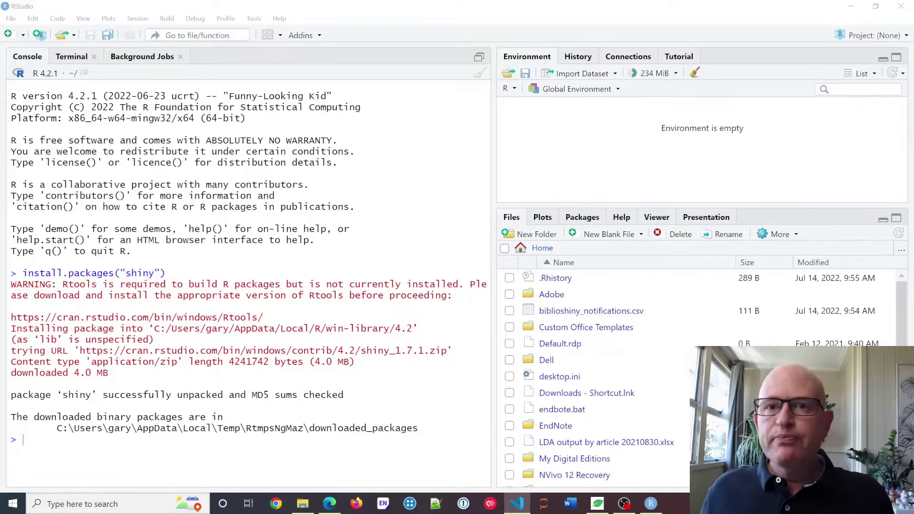
pyautogui.hotkey('alt', 'Tab')
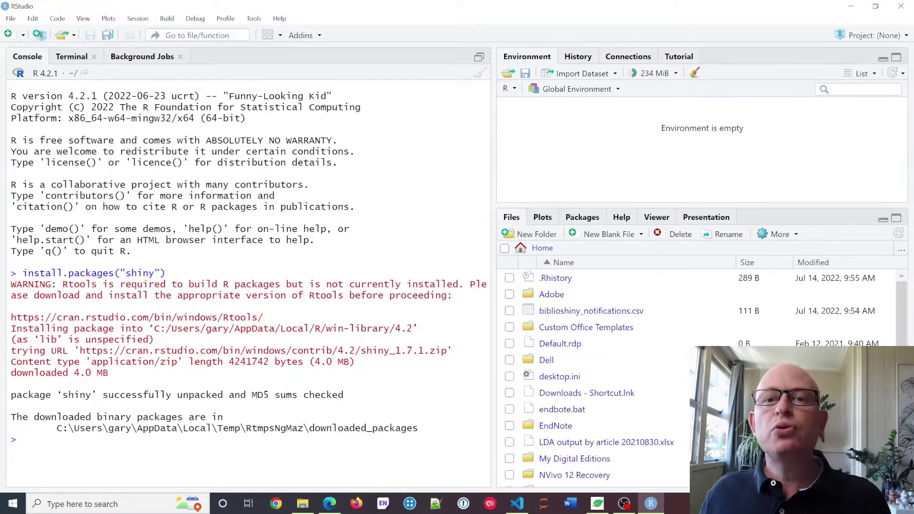
pyautogui.rightClick(76, 436)
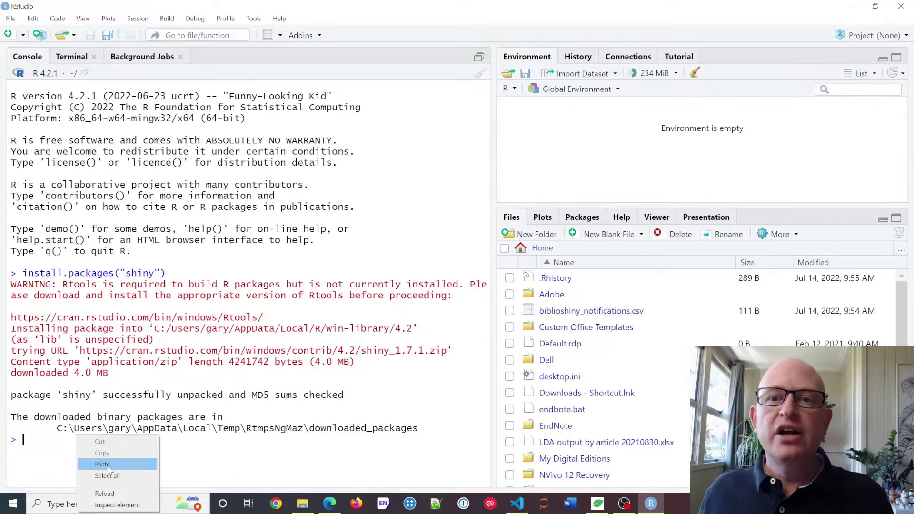
pyautogui.click(93, 461)
pyautogui.hotkey('alt', 'Tab')
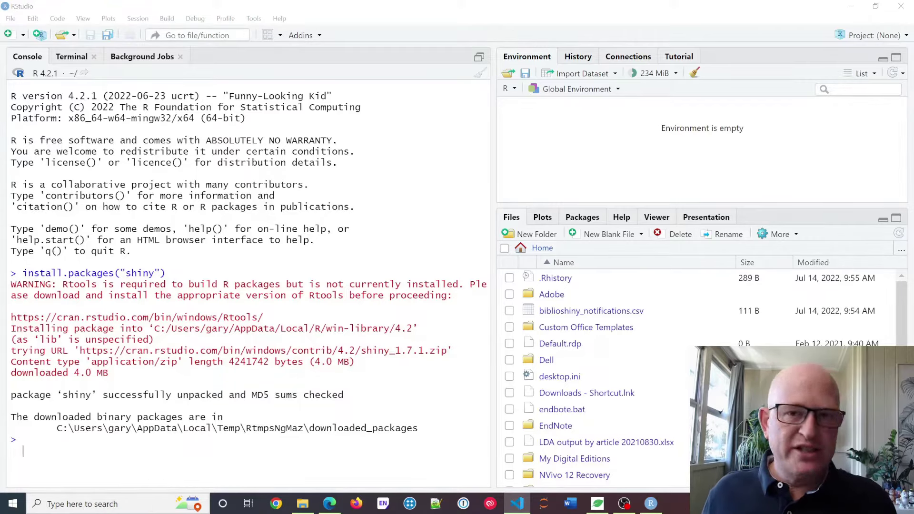
pyautogui.hotkey('alt', 'Tab')
pyautogui.write('install.packages("bibliometrix")')
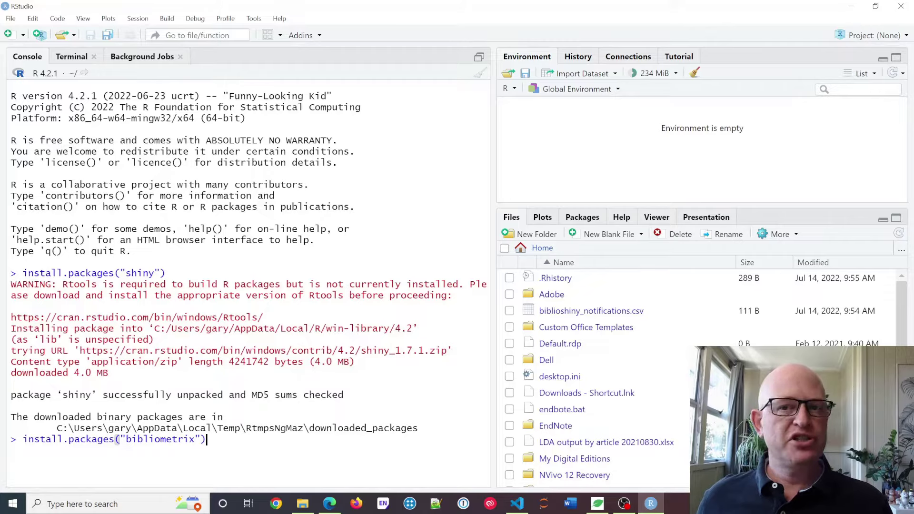
pyautogui.press('Return')
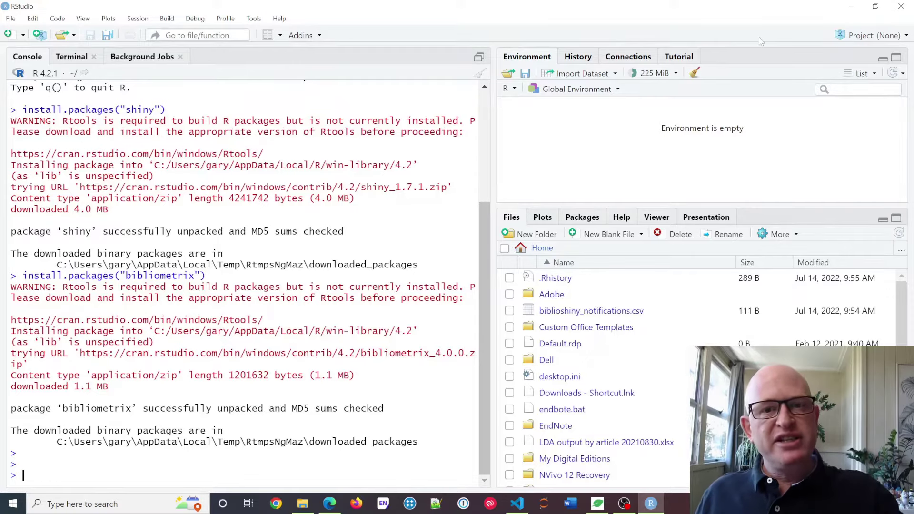
# - Switch to Web of Science in the browser and set up a Title search for the exact phrase "marketing mix"
pyautogui.click(850, 6)
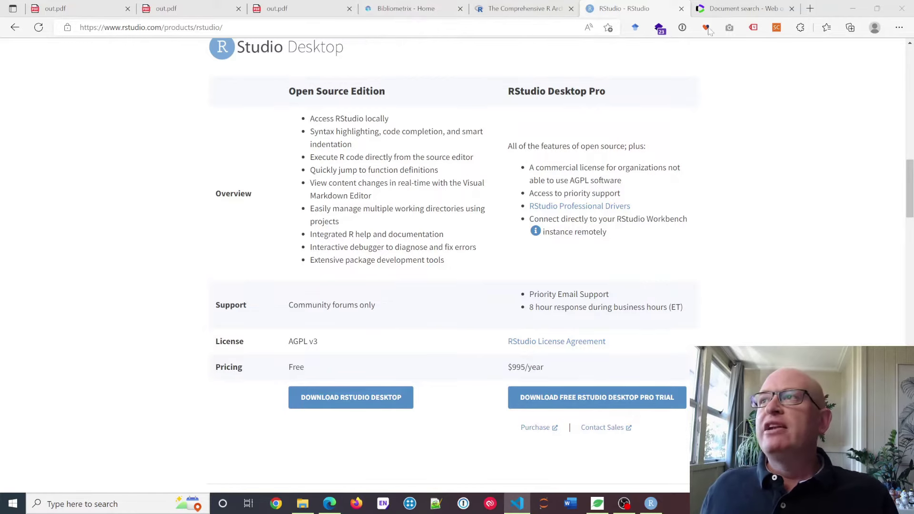
pyautogui.click(722, 10)
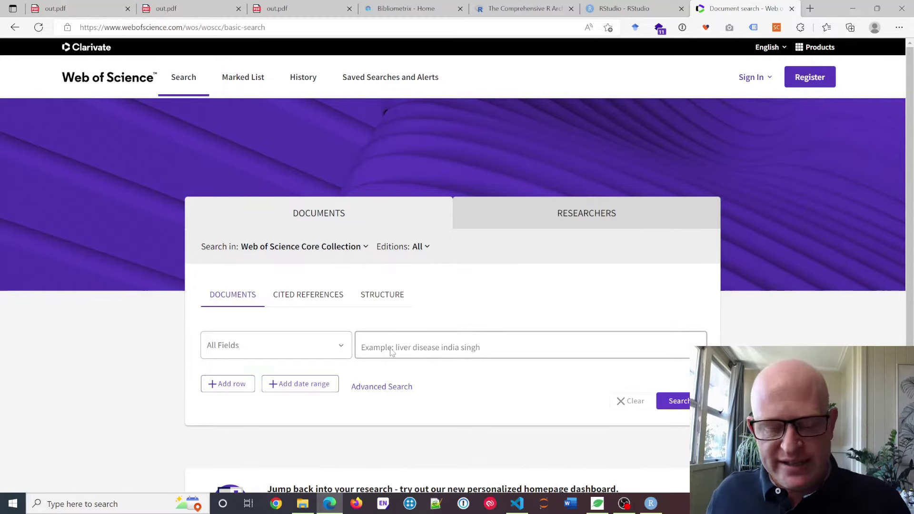
pyautogui.click(344, 351)
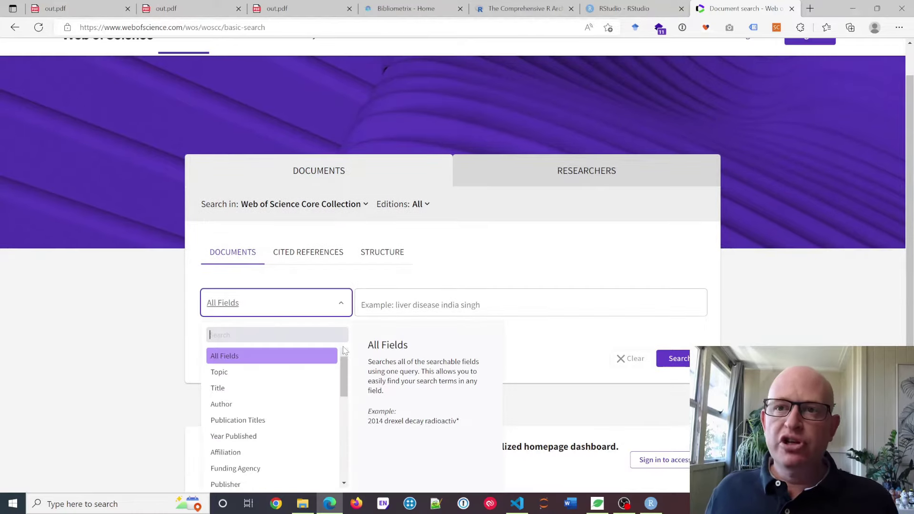
pyautogui.click(297, 399)
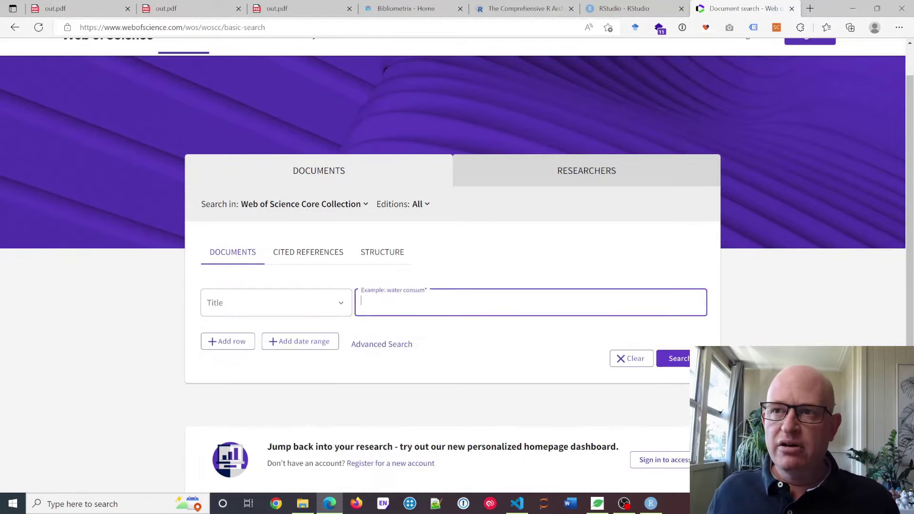
pyautogui.write('"')
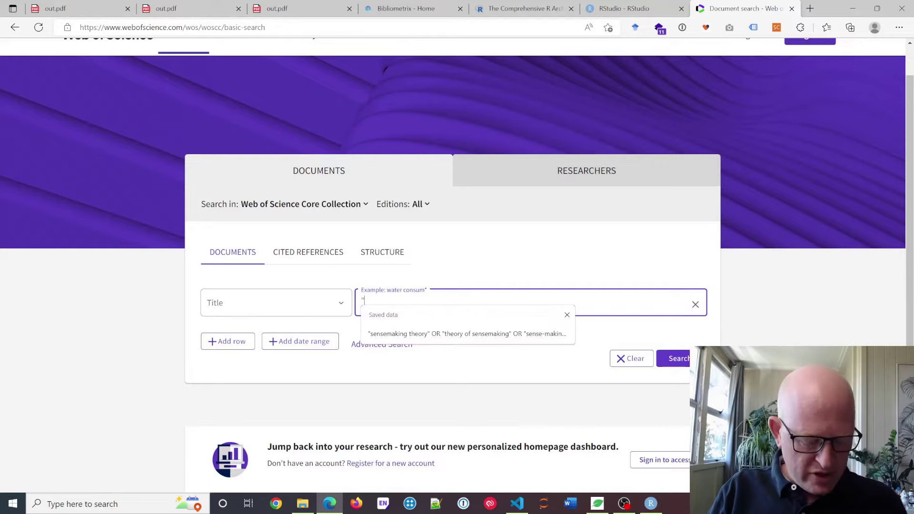
pyautogui.write('marketin')
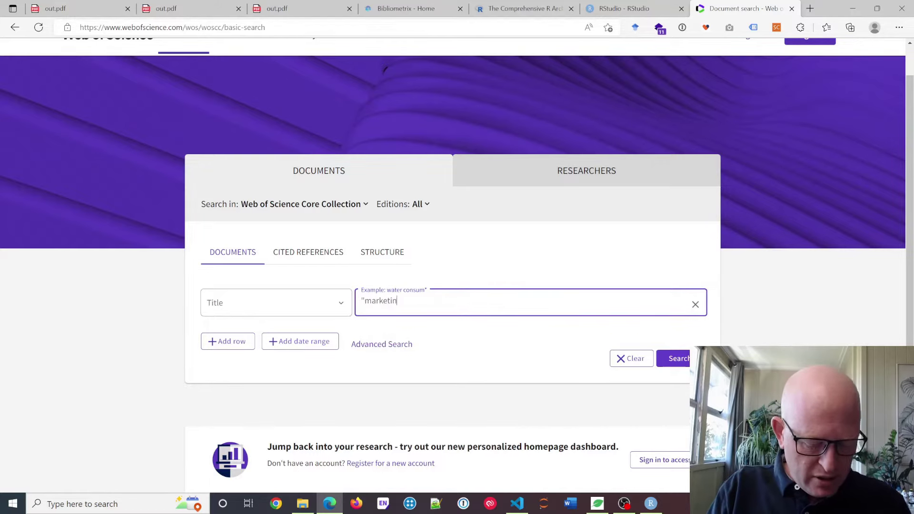
pyautogui.write('g mix')
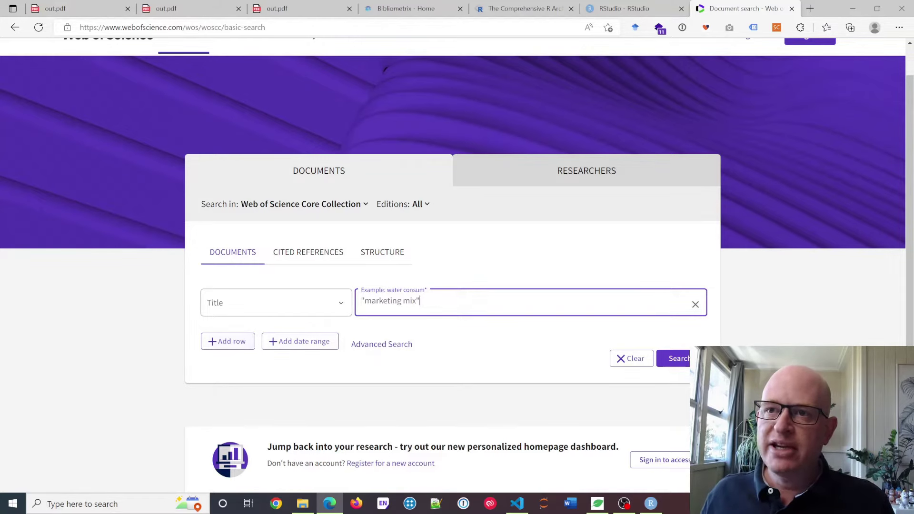
# - Add a custom publication date range to the search, starting at 2010-01-01
pyautogui.click(296, 341)
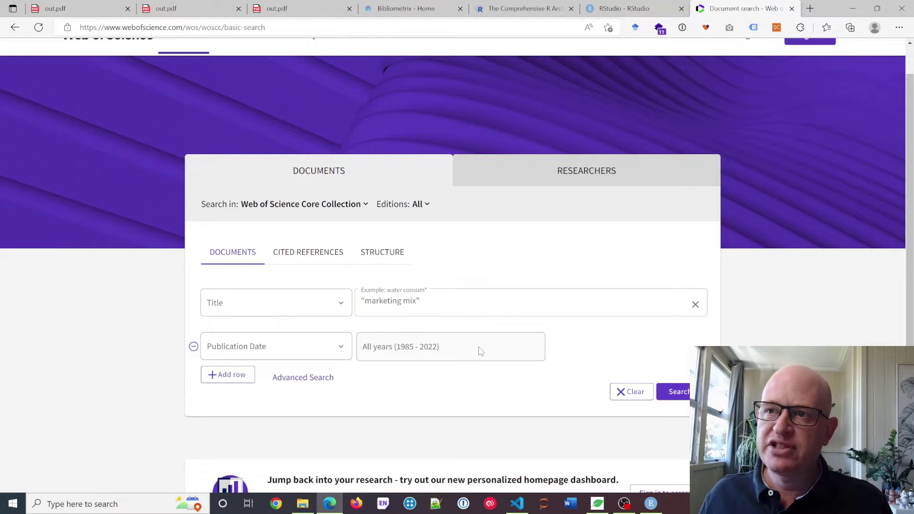
pyautogui.click(320, 349)
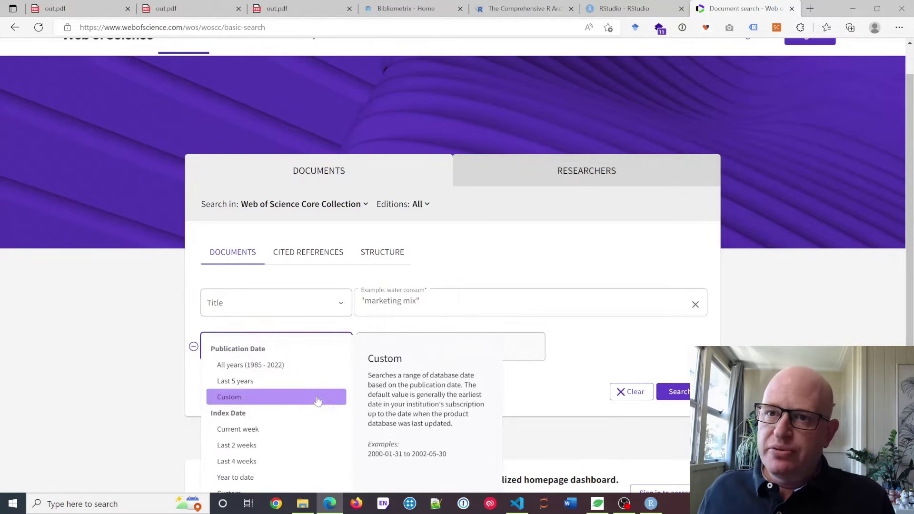
pyautogui.click(285, 403)
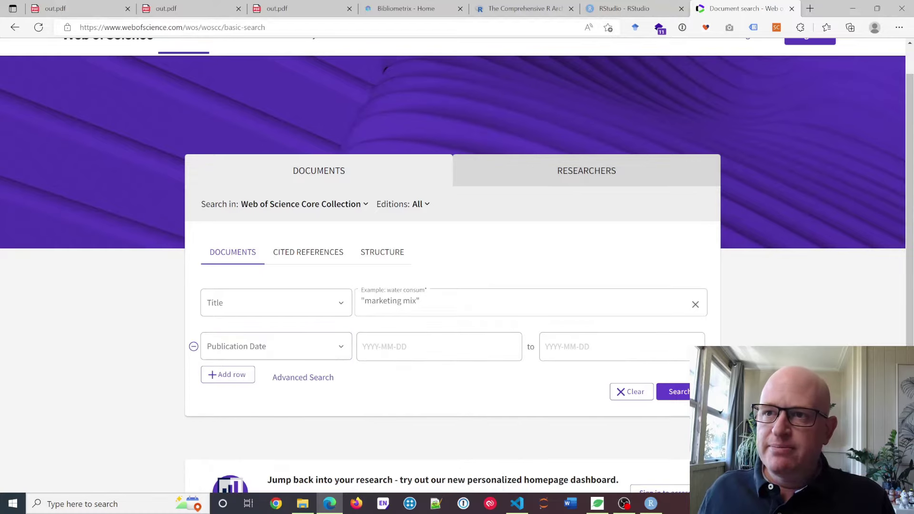
pyautogui.click(439, 347)
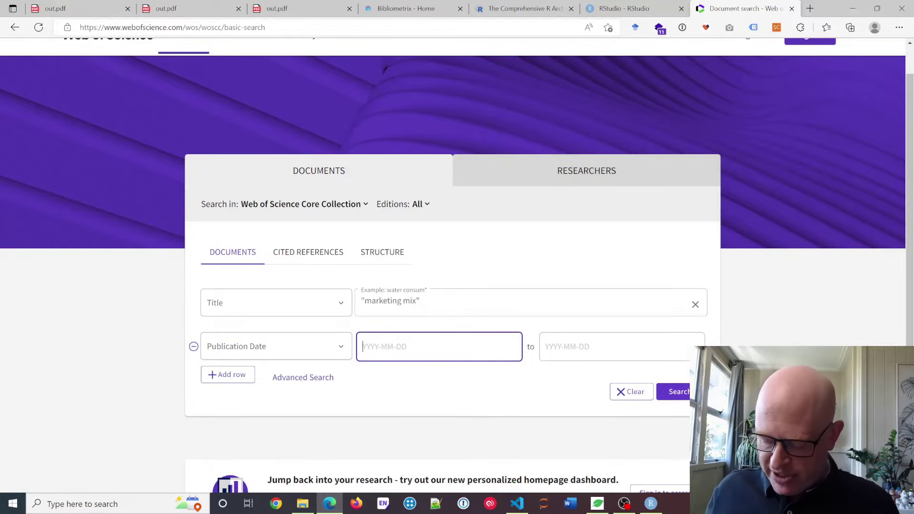
pyautogui.write('2010')
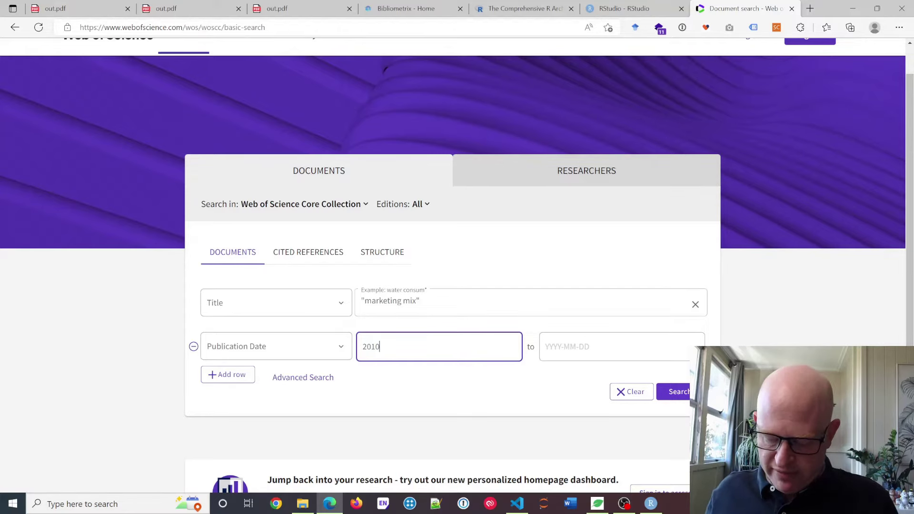
pyautogui.write('-01')
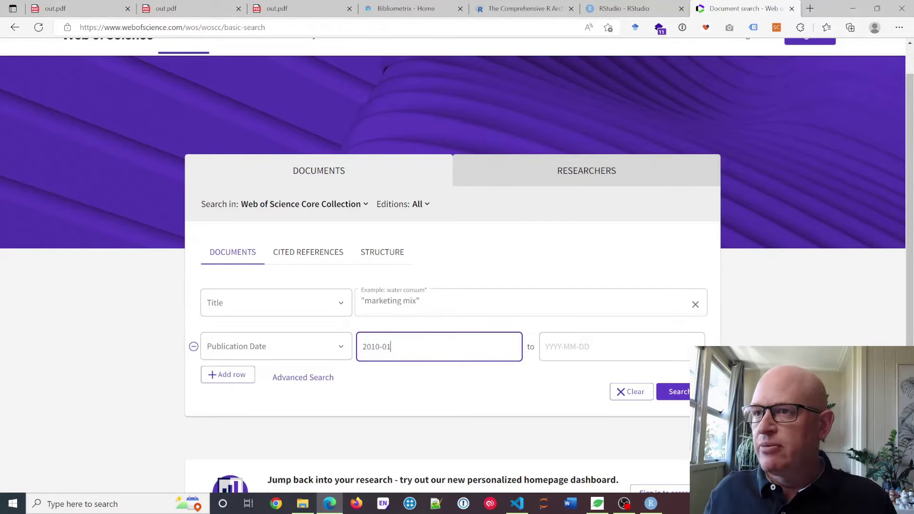
pyautogui.write('-01')
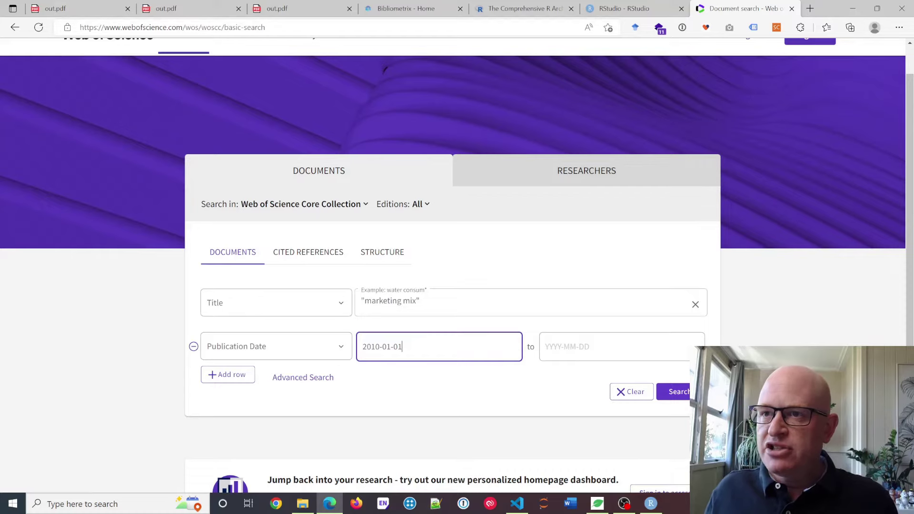
# - Set the publication date range's end to 2022-01-01 and run the search
pyautogui.moveTo(404, 347); pyautogui.dragTo(341, 346)
pyautogui.hotkey('ctrl', 'c')
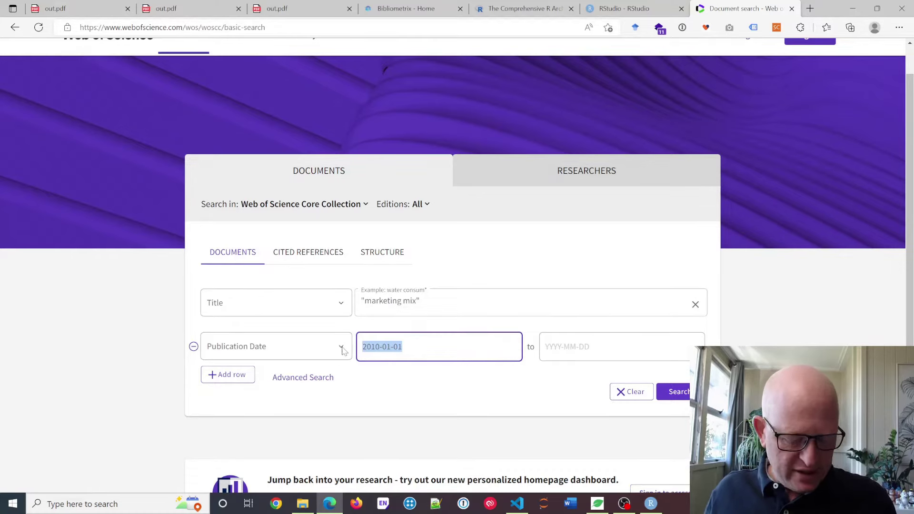
pyautogui.click(658, 357)
pyautogui.hotkey('ctrl', 'v')
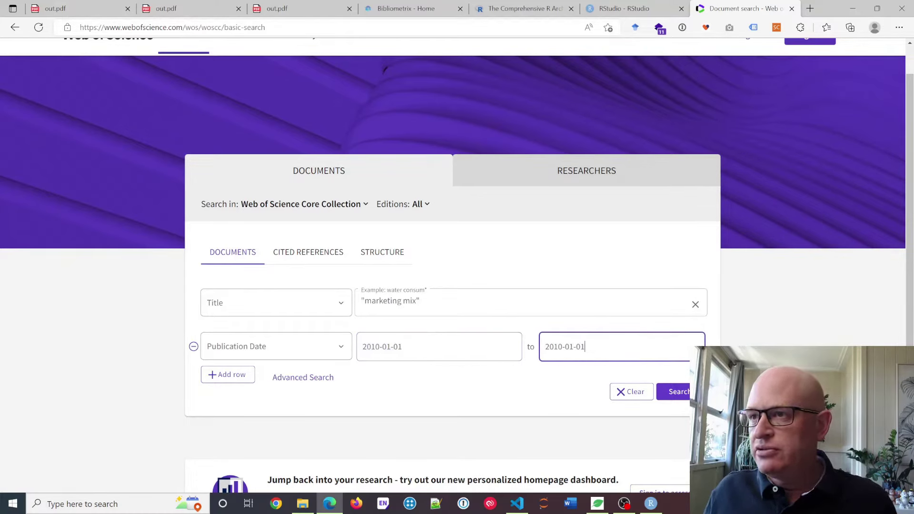
pyautogui.moveTo(563, 346); pyautogui.dragTo(553, 347)
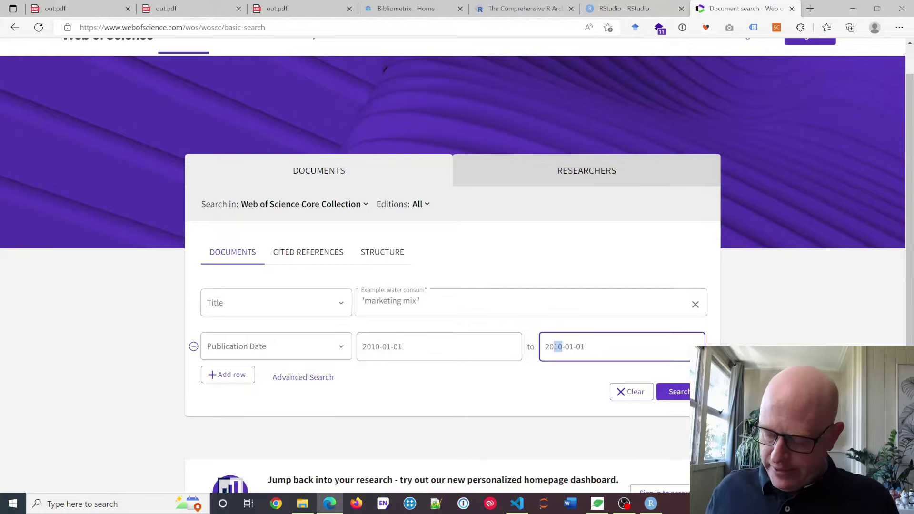
pyautogui.write('22')
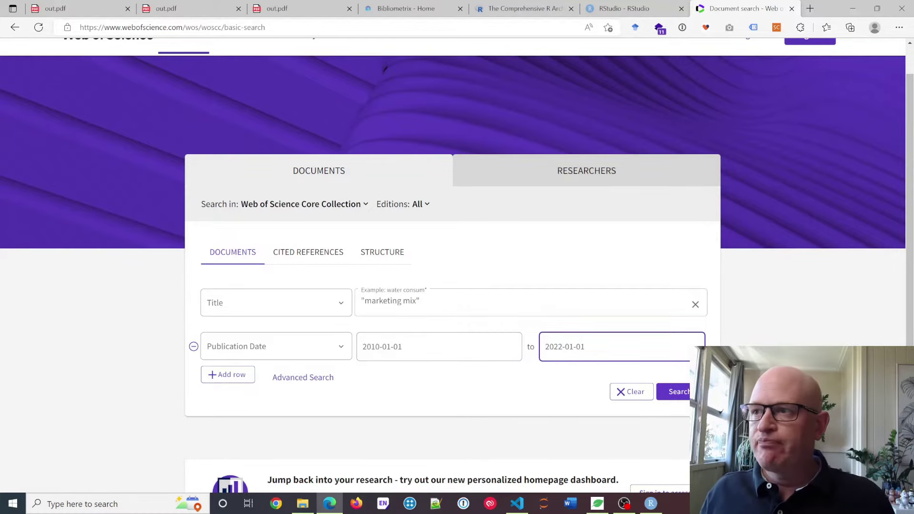
pyautogui.click(674, 397)
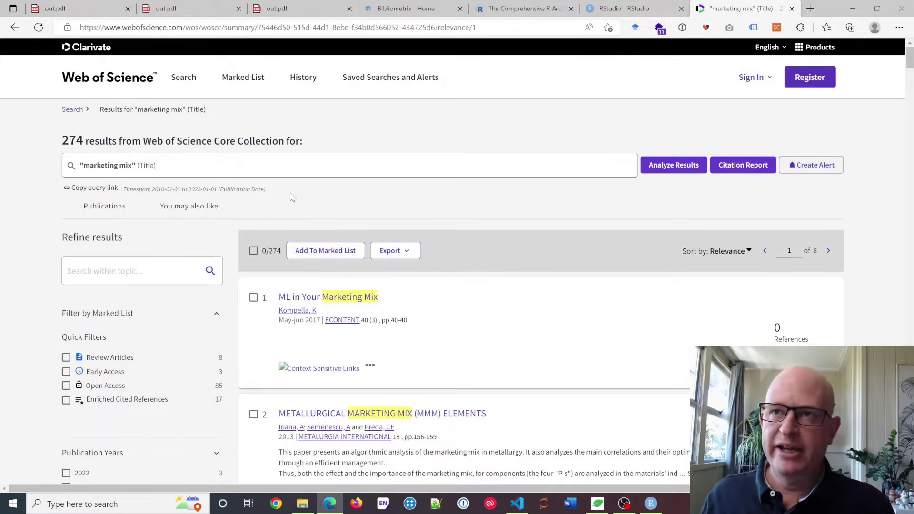
# - Export records 1 to 274 to a BibTeX file with Full Record and Cited References as the record content
pyautogui.click(414, 256)
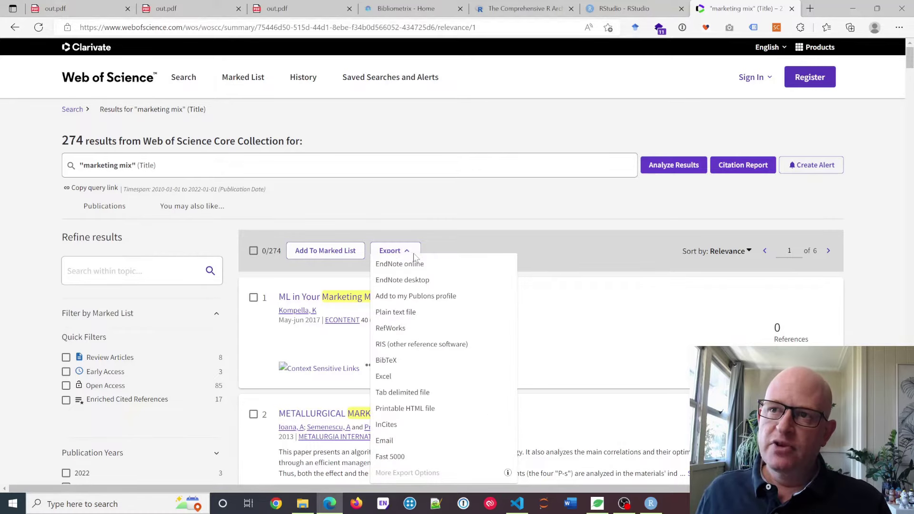
pyautogui.click(404, 364)
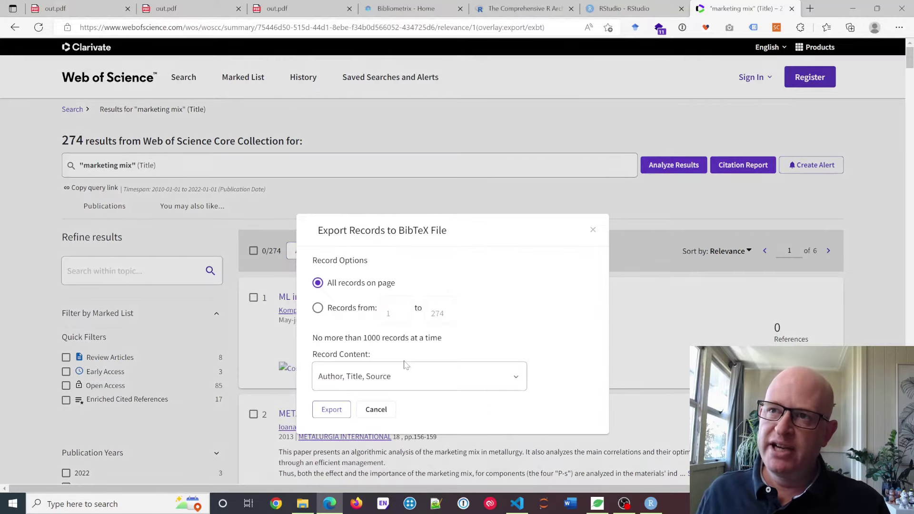
pyautogui.click(319, 310)
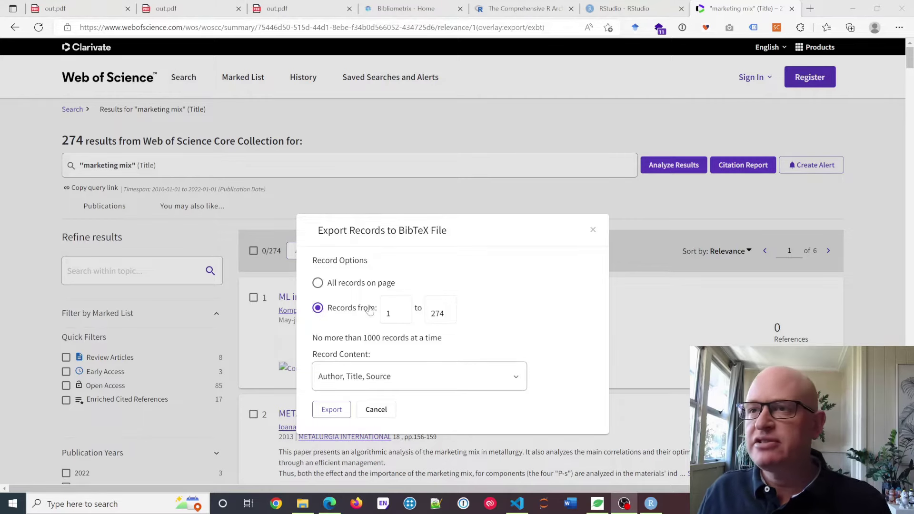
pyautogui.click(424, 375)
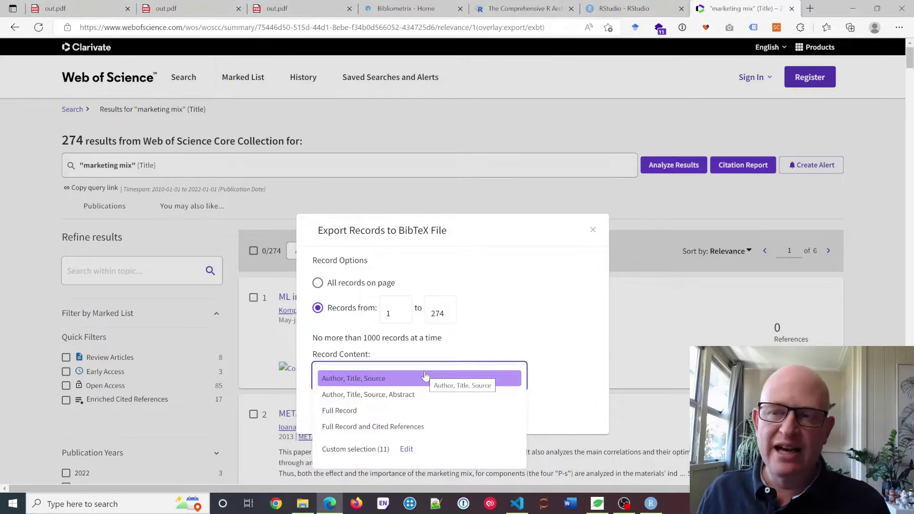
pyautogui.click(364, 427)
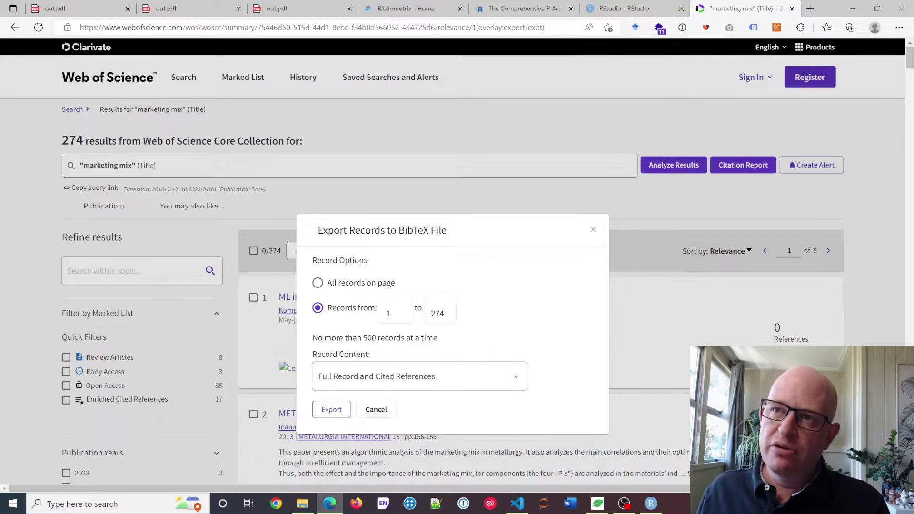
pyautogui.moveTo(363, 339); pyautogui.dragTo(376, 344)
pyautogui.click(453, 346)
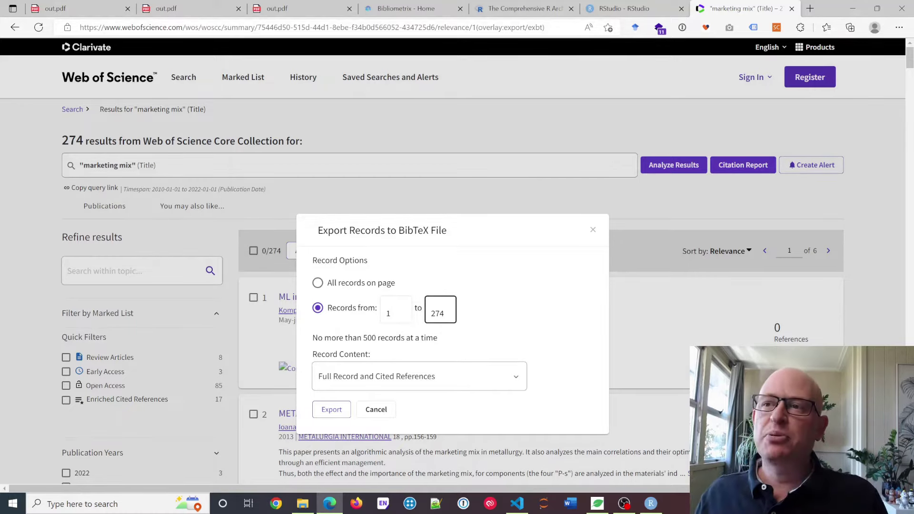
pyautogui.click(334, 410)
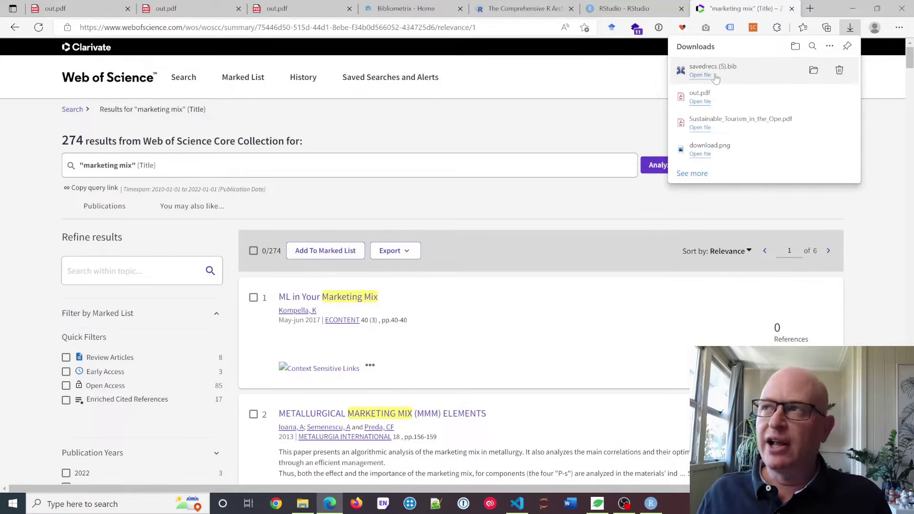
pyautogui.click(593, 120)
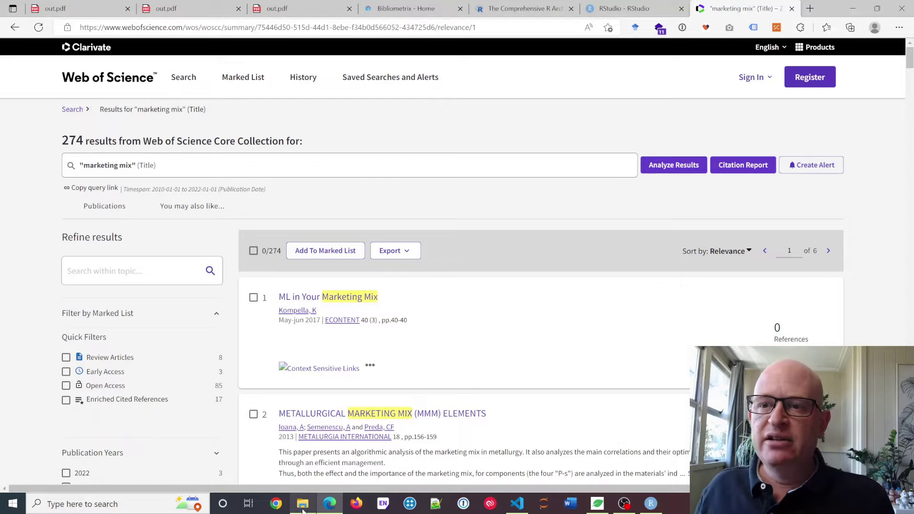
# - Switch to File Explorer and examine the contents of savedrecs.bib from the Tutorials folder in Notepad++, closing the editor when done
pyautogui.moveTo(304, 505)
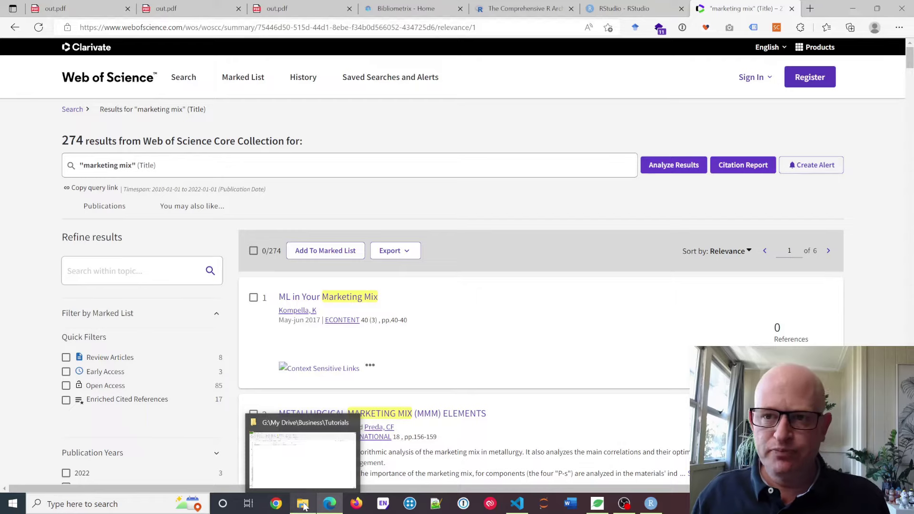
pyautogui.click(303, 505)
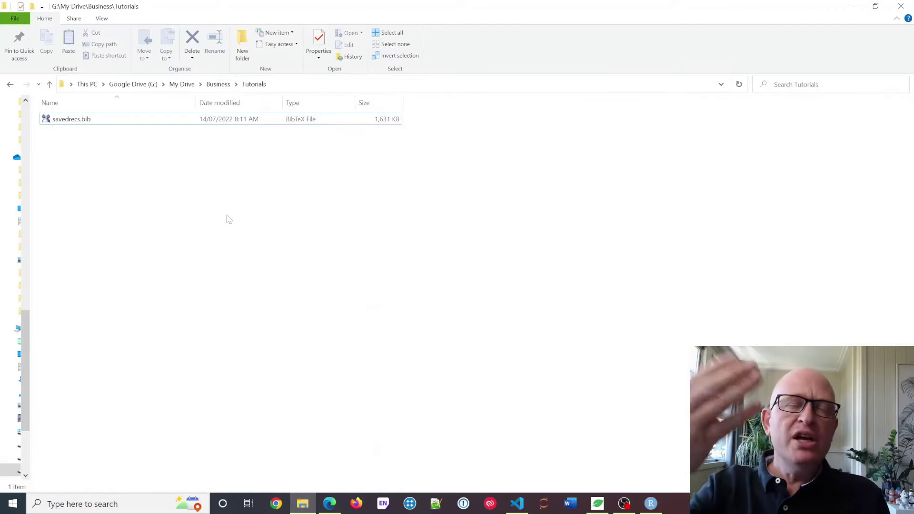
pyautogui.click(99, 119)
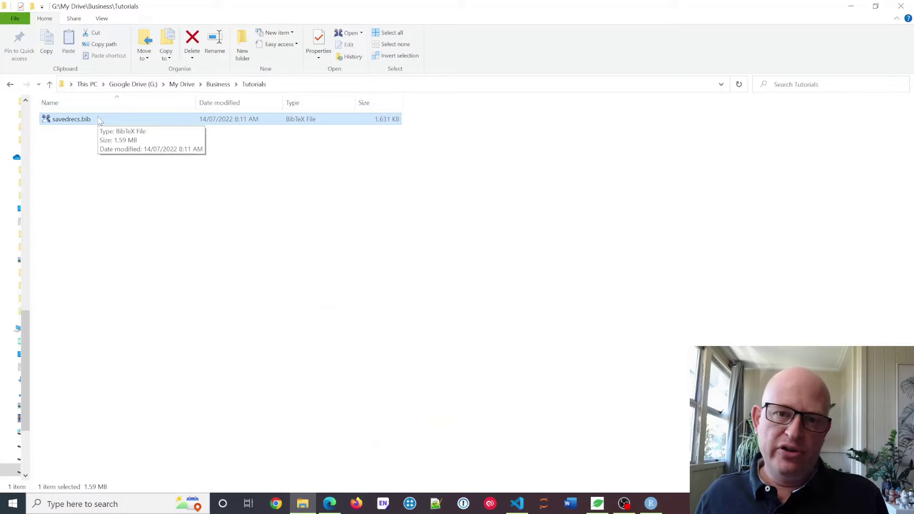
pyautogui.rightClick(99, 120)
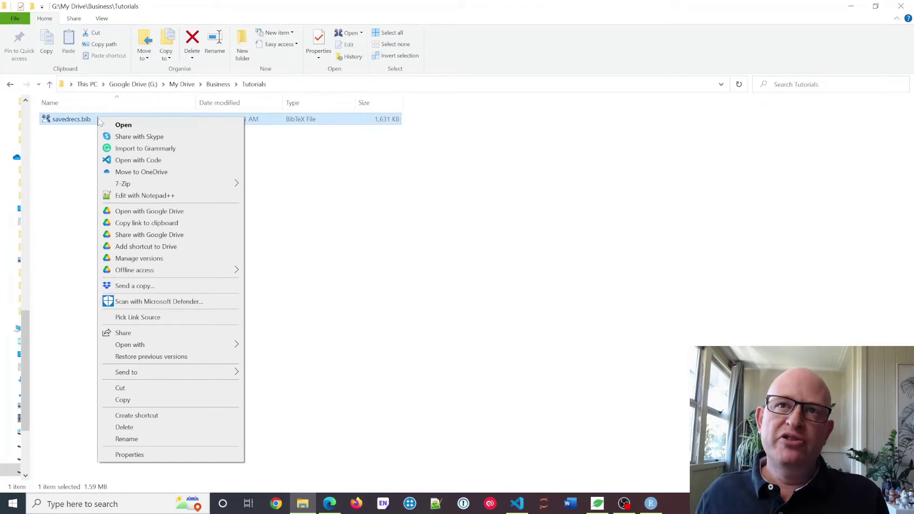
pyautogui.click(174, 195)
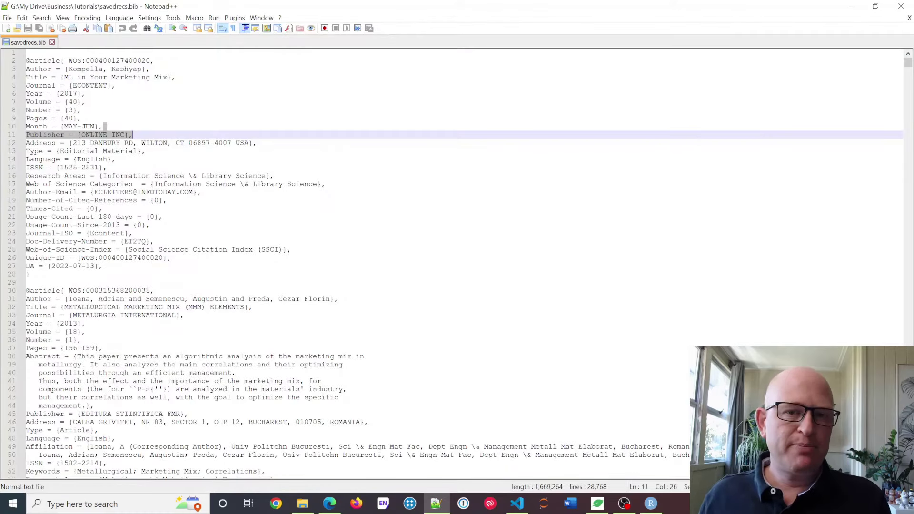
pyautogui.click(168, 200)
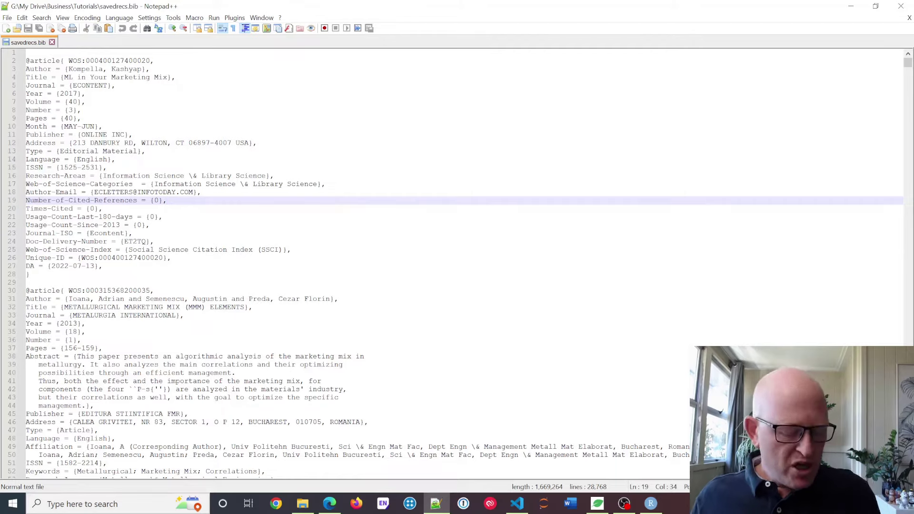
pyautogui.hotkey('ctrl', 'a')
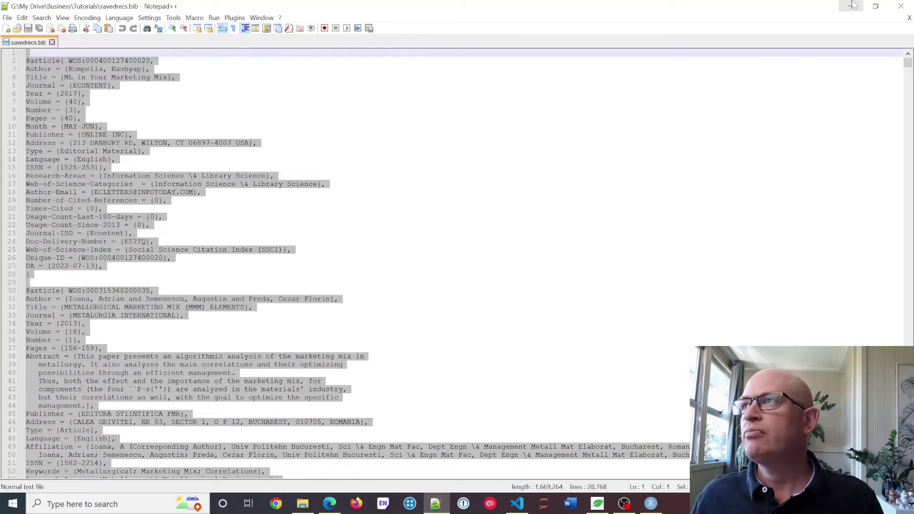
pyautogui.click(900, 7)
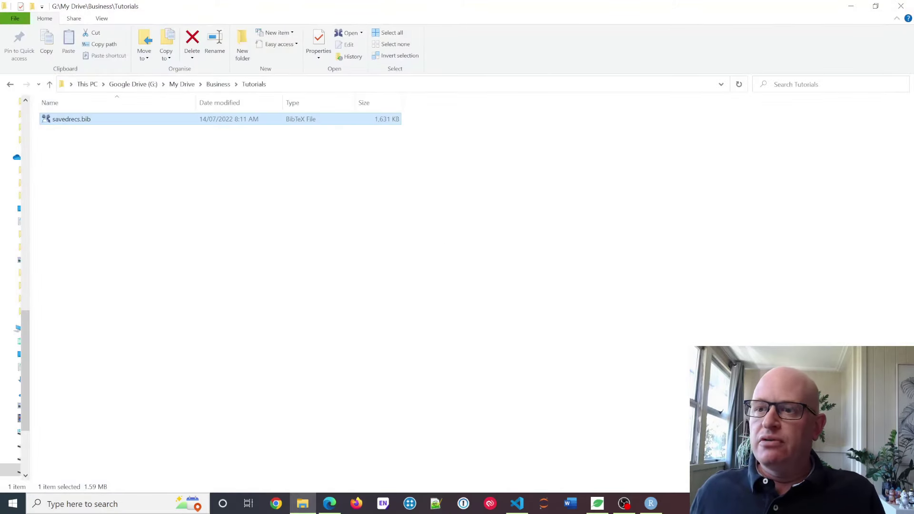
# - Switch to RStudio and load the bibliometrix package in the console with library(bibliometrix)
pyautogui.click(651, 503)
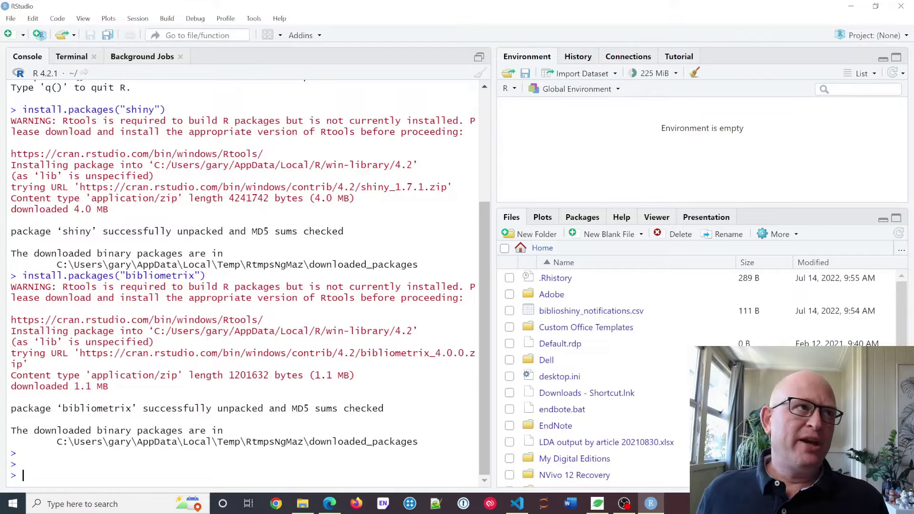
pyautogui.hotkey('alt', 'Tab')
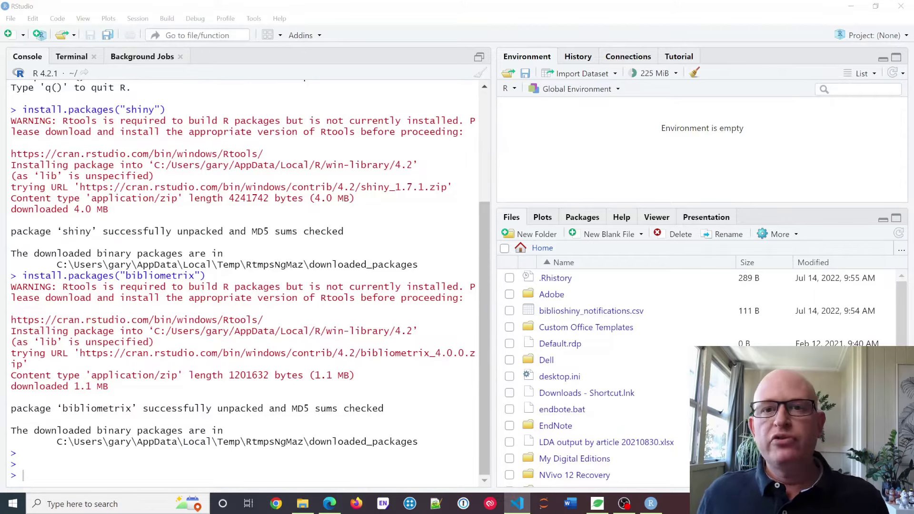
pyautogui.hotkey('alt', 'Tab')
pyautogui.write('library(bibliometrix)')
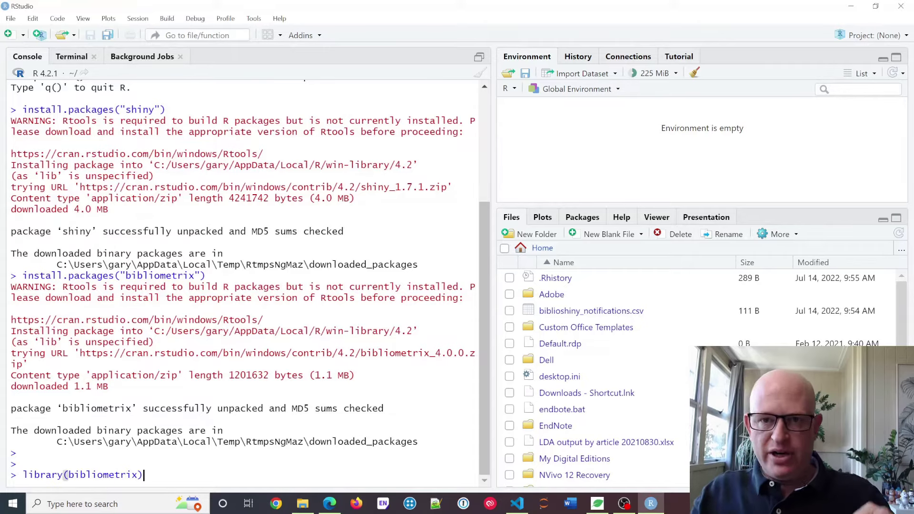
pyautogui.press('Return')
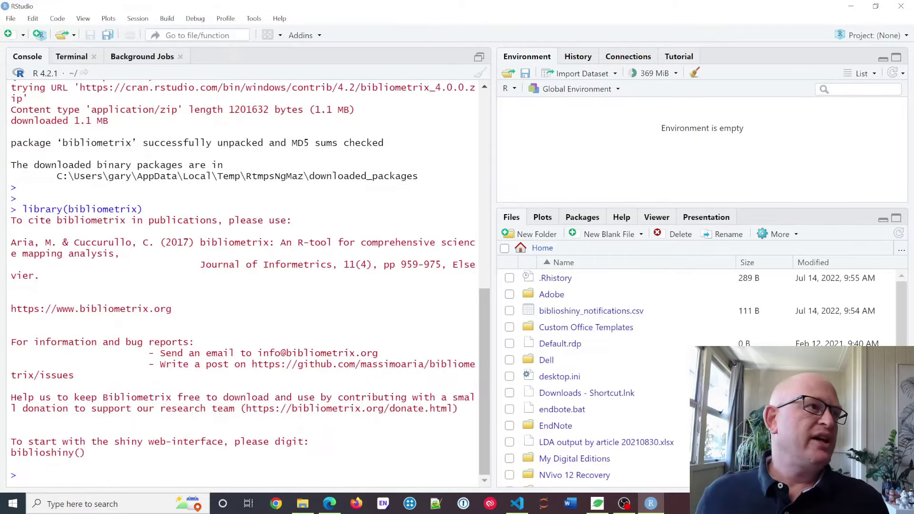
# - Launch the bibliometrix web interface from the R console with biblioshiny()
pyautogui.hotkey('alt', 'Tab')
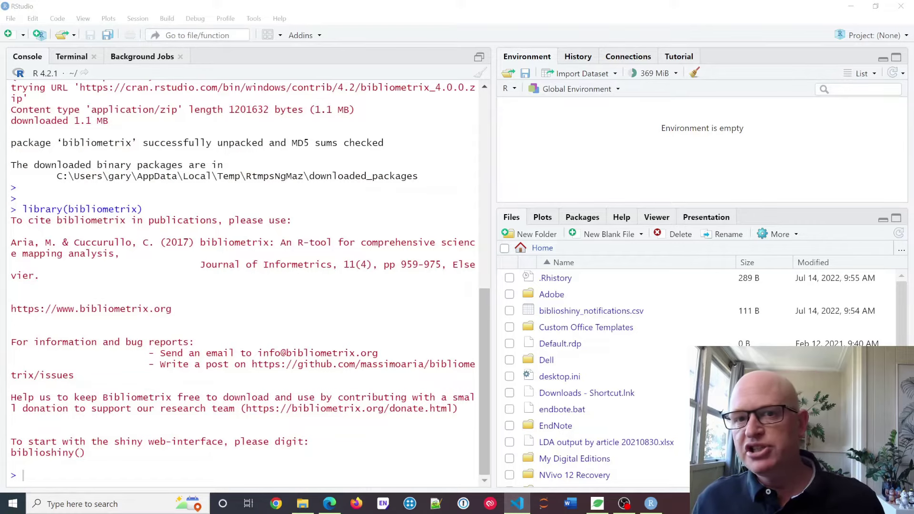
pyautogui.hotkey('alt', 'Tab')
pyautogui.write('biblioshiny()')
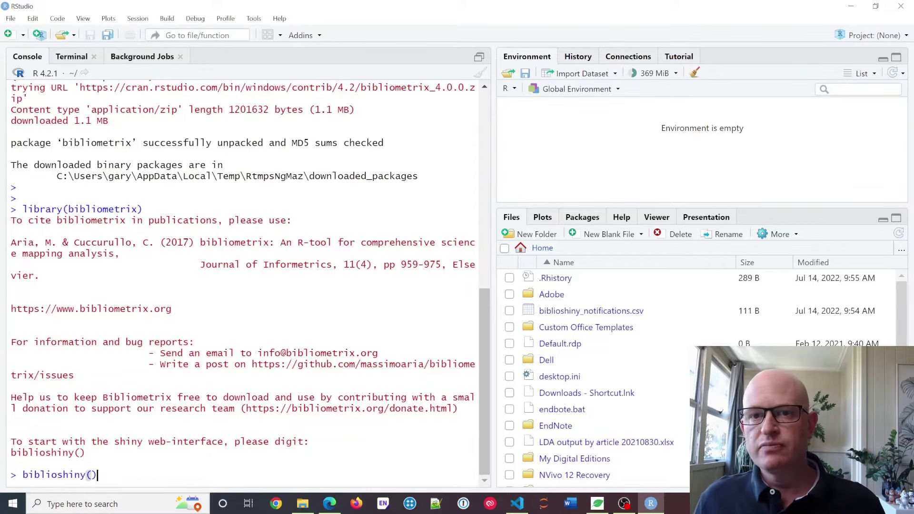
pyautogui.press('Return')
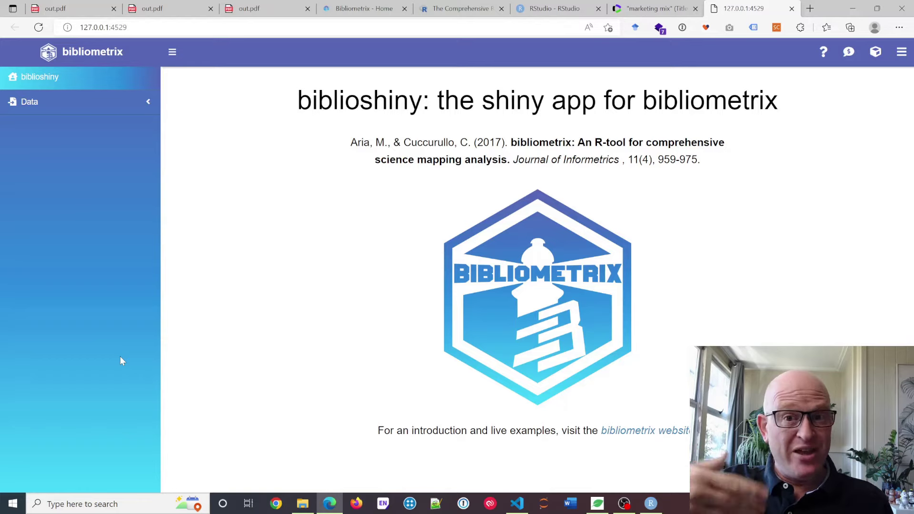
# - Open the data loading page and set it to import raw files with Web of Science (WoS/WoK) as the database
pyautogui.click(88, 109)
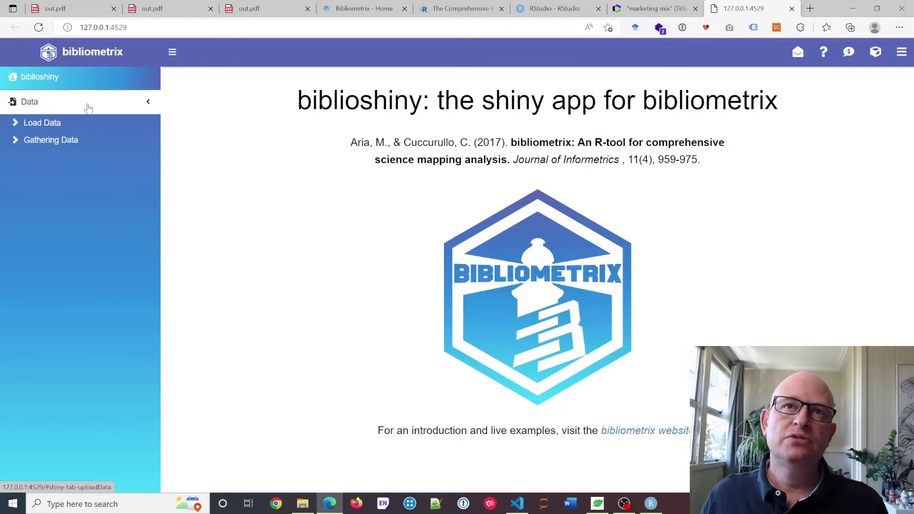
pyautogui.click(59, 123)
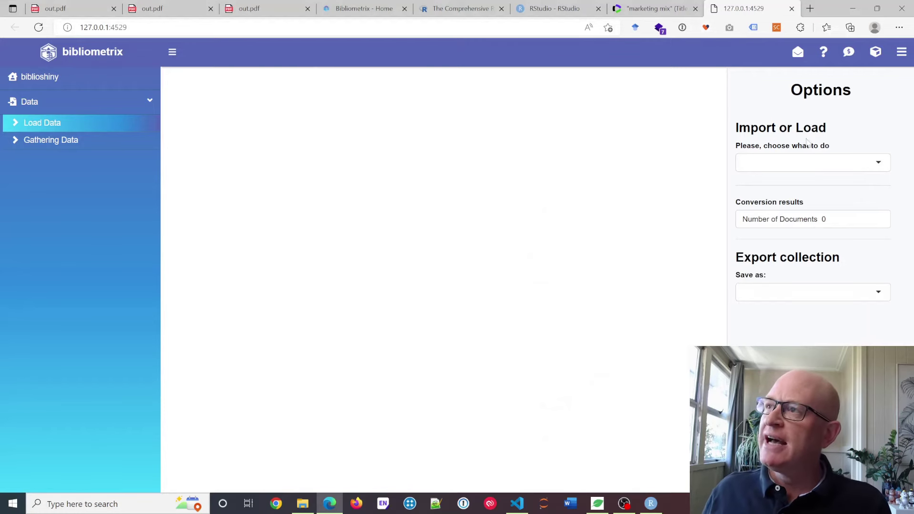
pyautogui.click(878, 163)
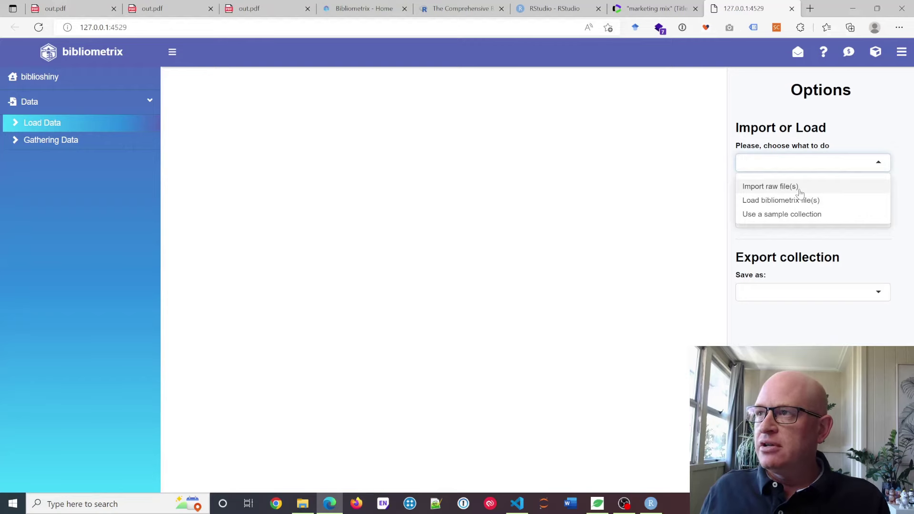
pyautogui.click(774, 188)
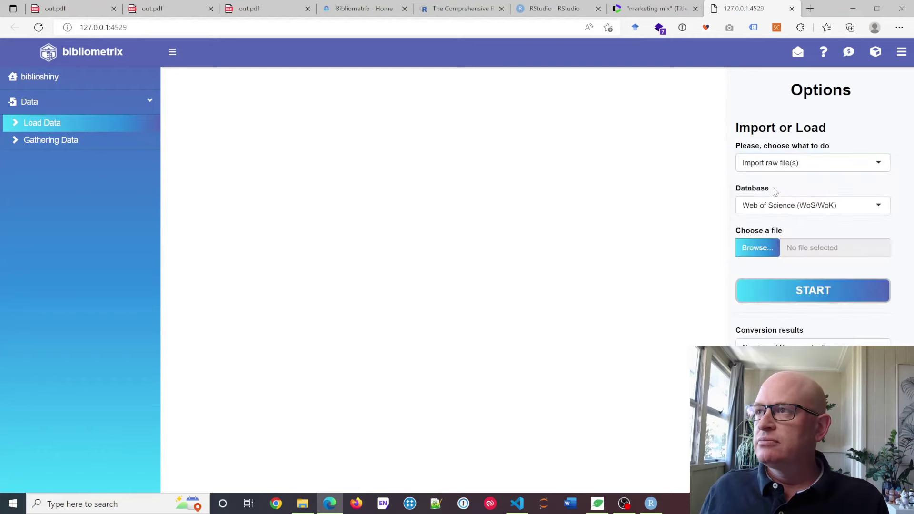
pyautogui.click(795, 206)
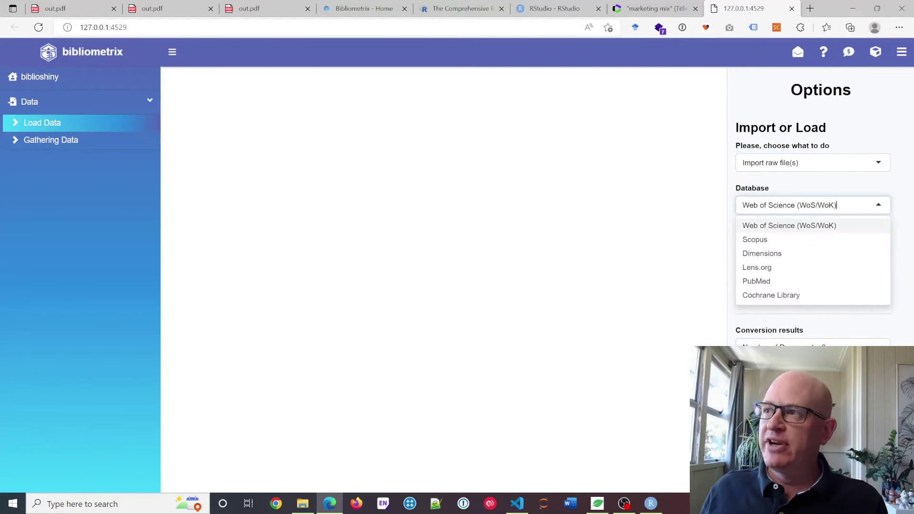
pyautogui.click(788, 190)
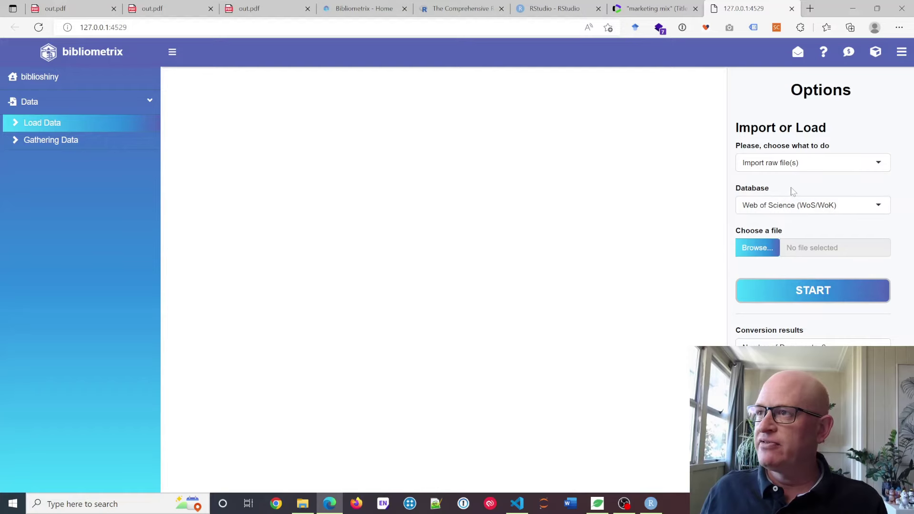
# - Choose savedrecs.bib from the Tutorials folder as the source file and start the import
pyautogui.click(757, 247)
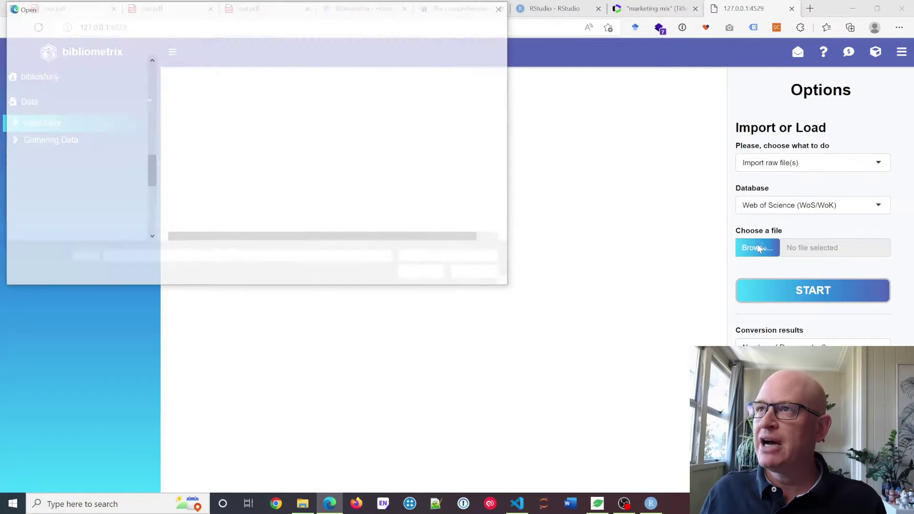
pyautogui.click(189, 82)
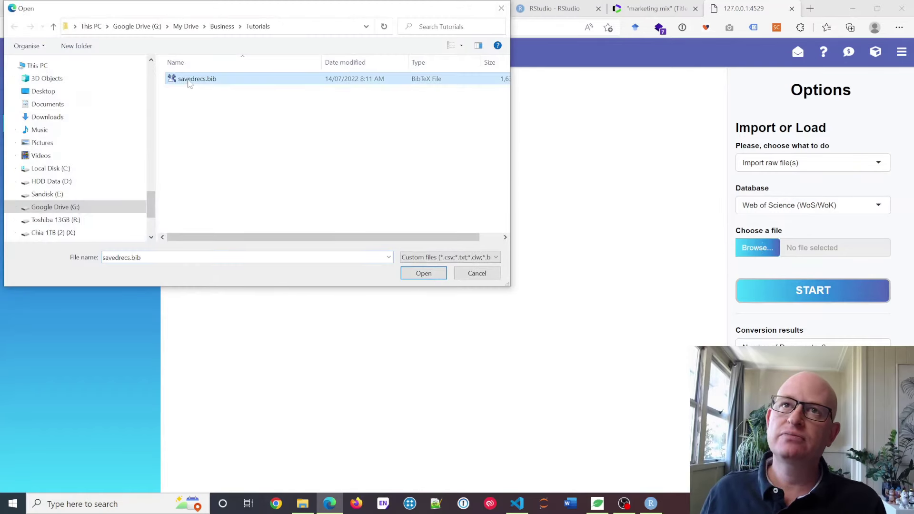
pyautogui.click(419, 257)
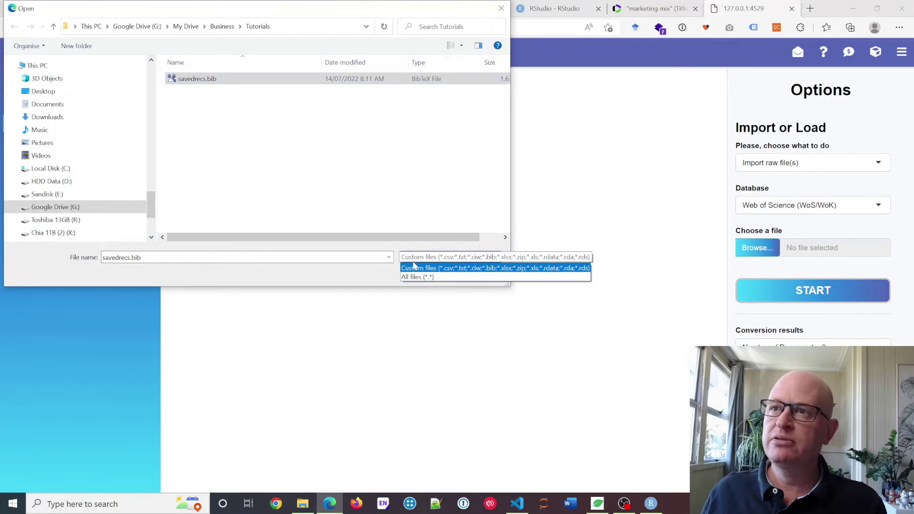
pyautogui.click(414, 268)
pyautogui.click(416, 275)
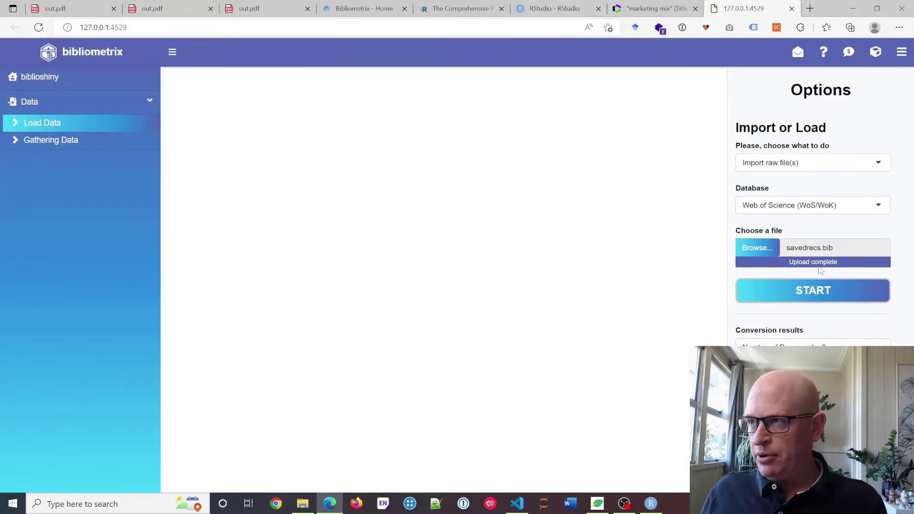
pyautogui.click(815, 290)
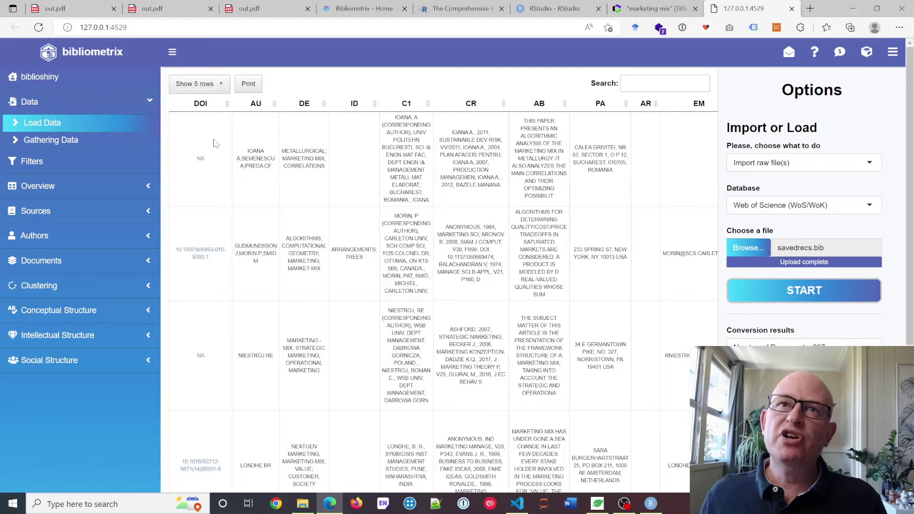
# - Run the Filters on the imported collection with their preset options
pyautogui.click(102, 168)
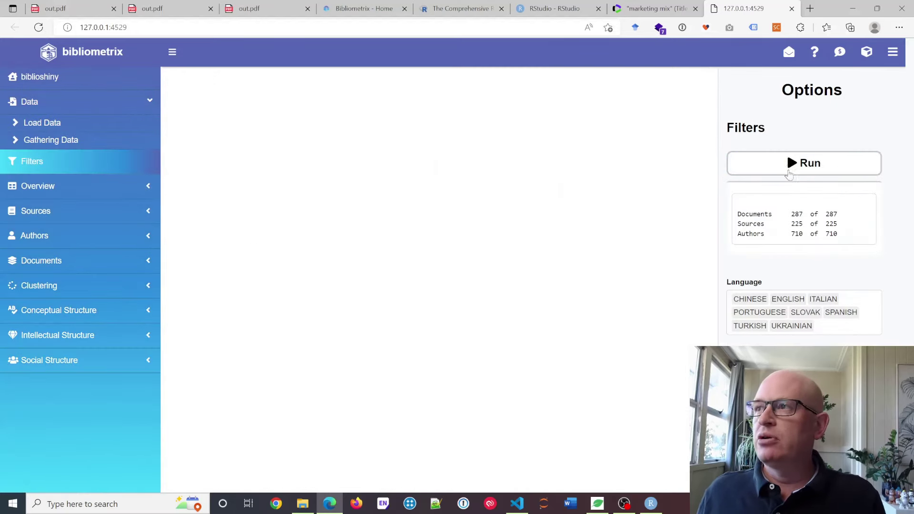
pyautogui.click(788, 166)
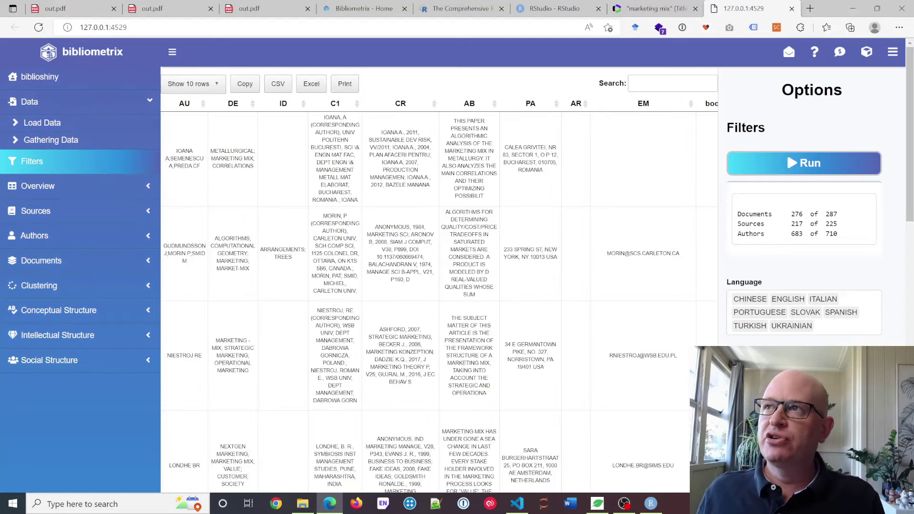
pyautogui.click(632, 84)
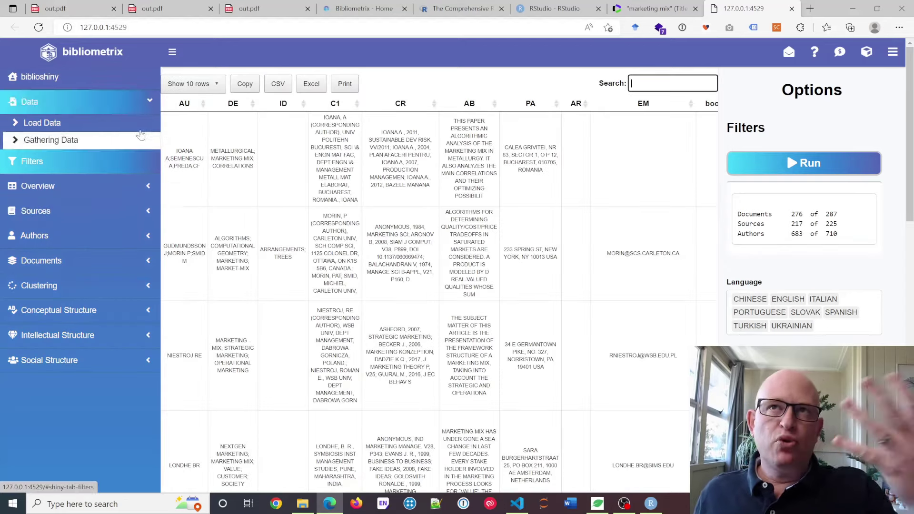
# - View the authors' production and thematic evolution figures in the open out.pdf documents, then return to biblioshiny
pyautogui.click(269, 11)
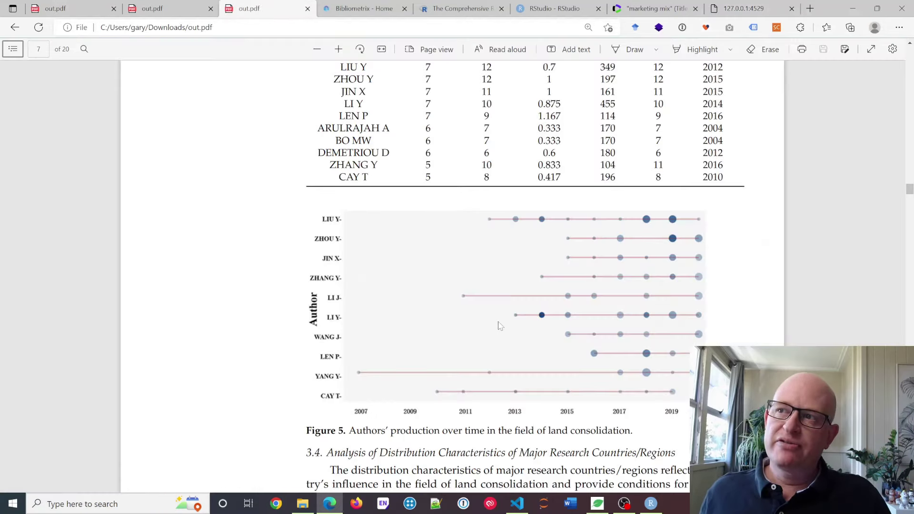
pyautogui.click(157, 9)
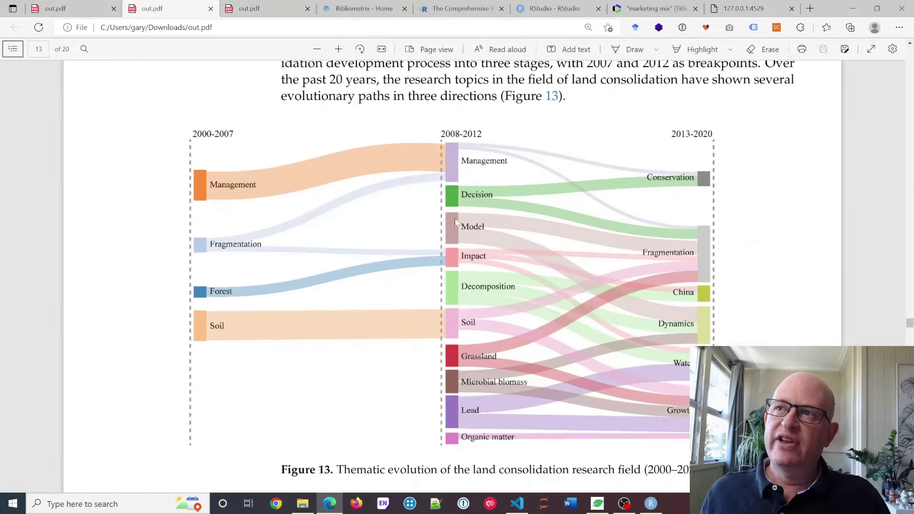
pyautogui.click(745, 9)
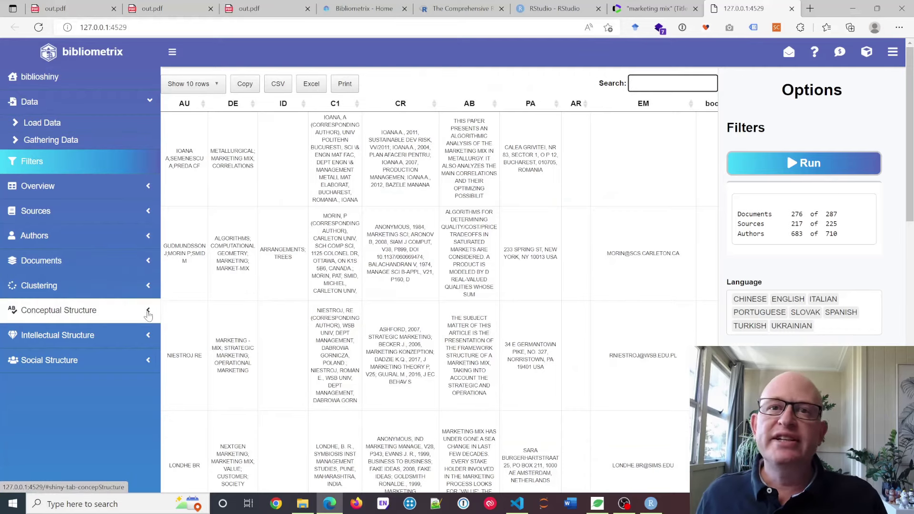
# - Generate the Most Relevant Sources plot for 10 sources and inspect its highest-ranked entry
pyautogui.click(146, 219)
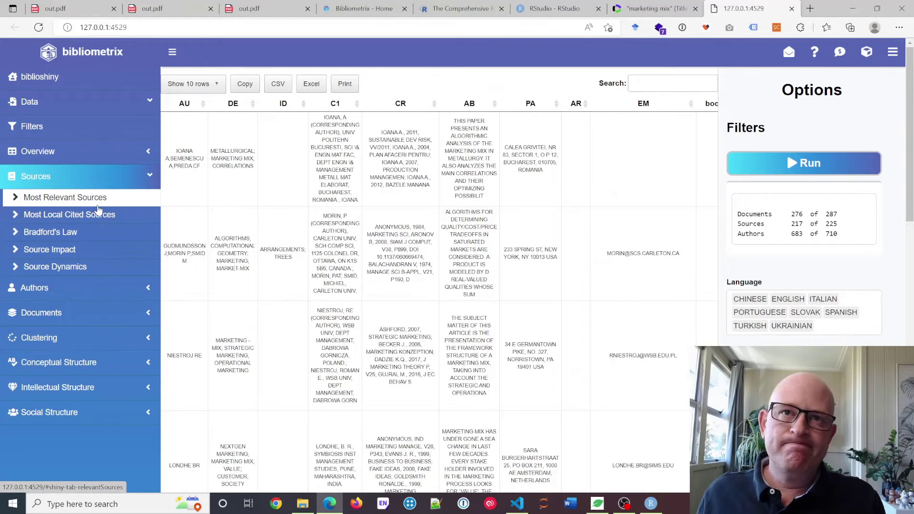
pyautogui.click(98, 205)
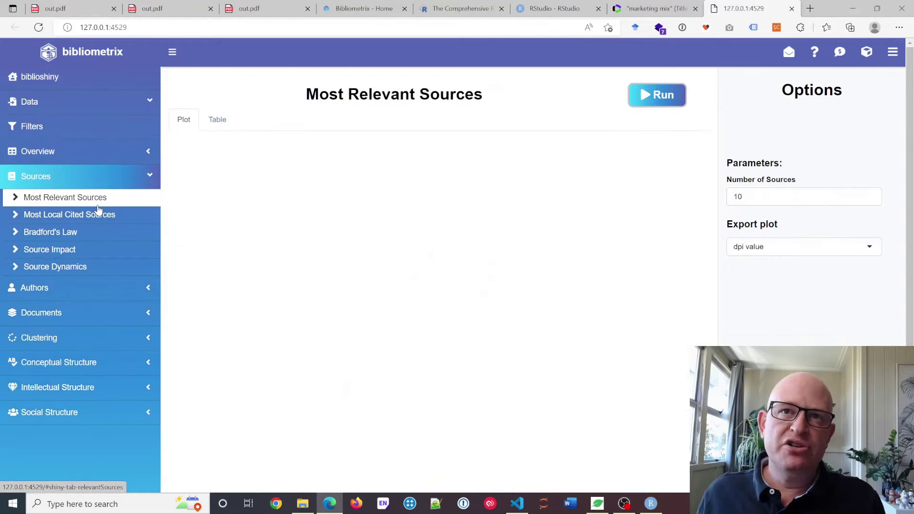
pyautogui.click(674, 96)
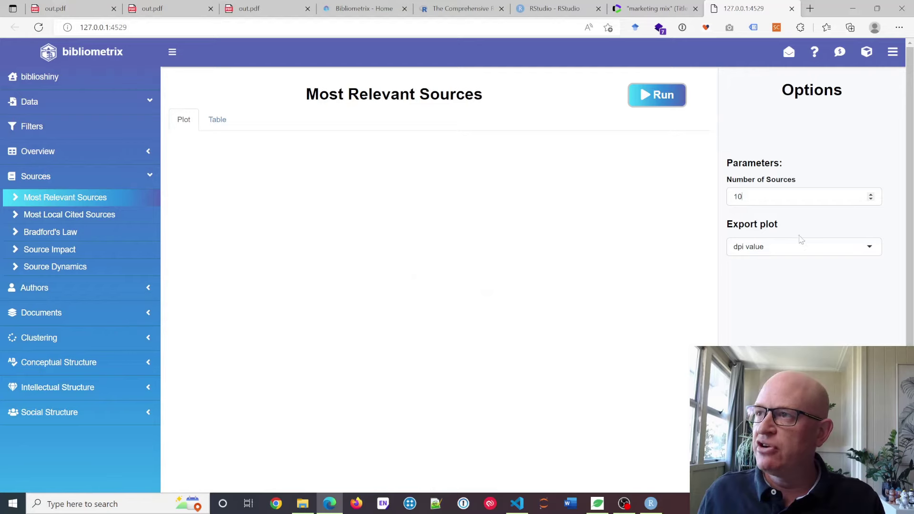
pyautogui.click(655, 95)
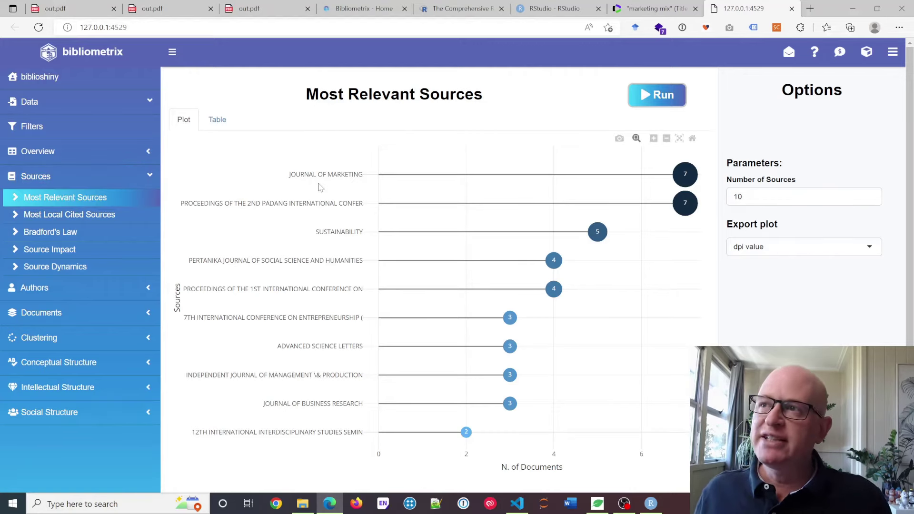
pyautogui.moveTo(685, 175)
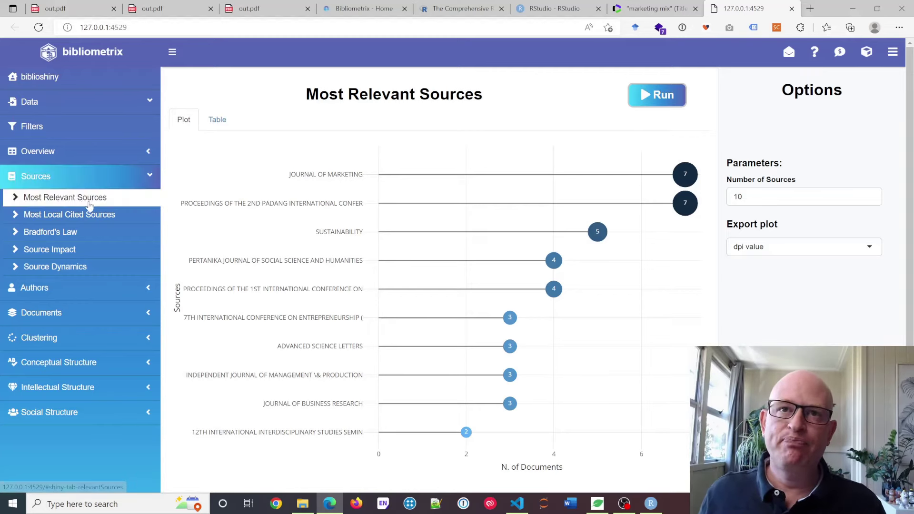
# - Generate a Thematic Map under Conceptual Structure using Author's Keywords as the field
pyautogui.click(147, 363)
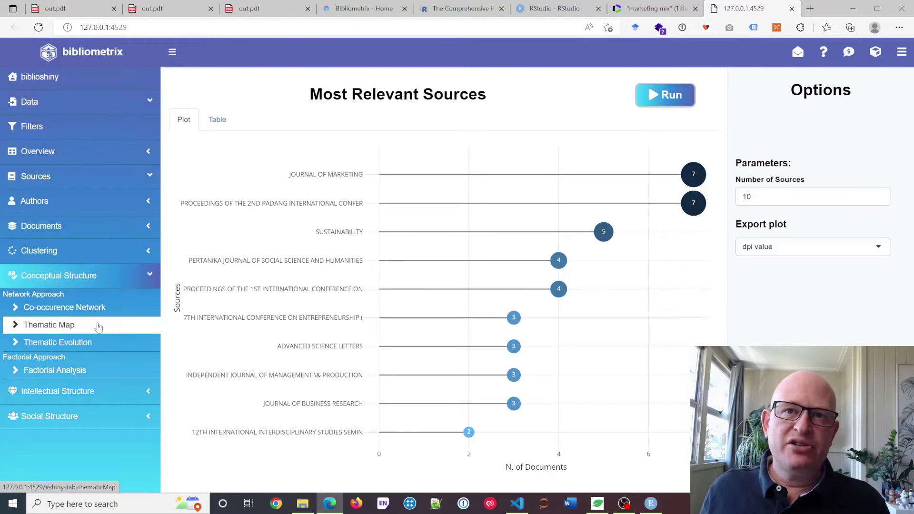
pyautogui.click(99, 328)
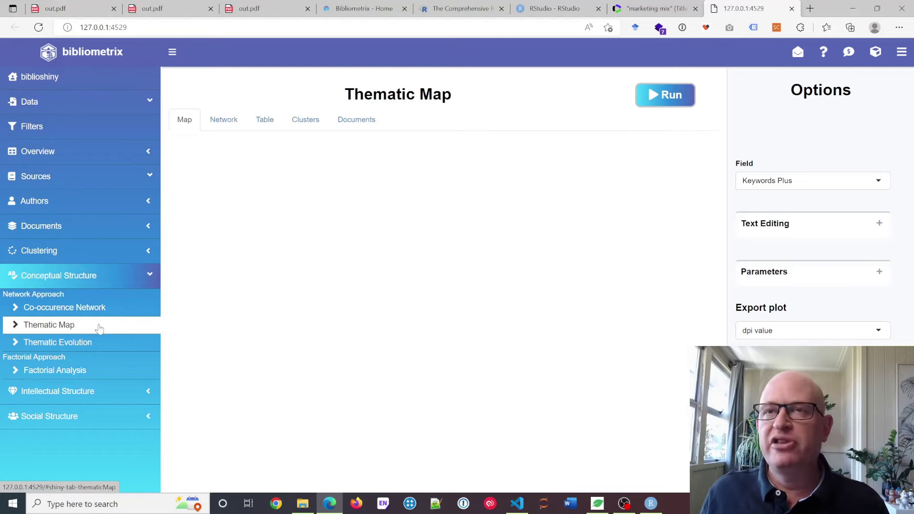
pyautogui.click(777, 185)
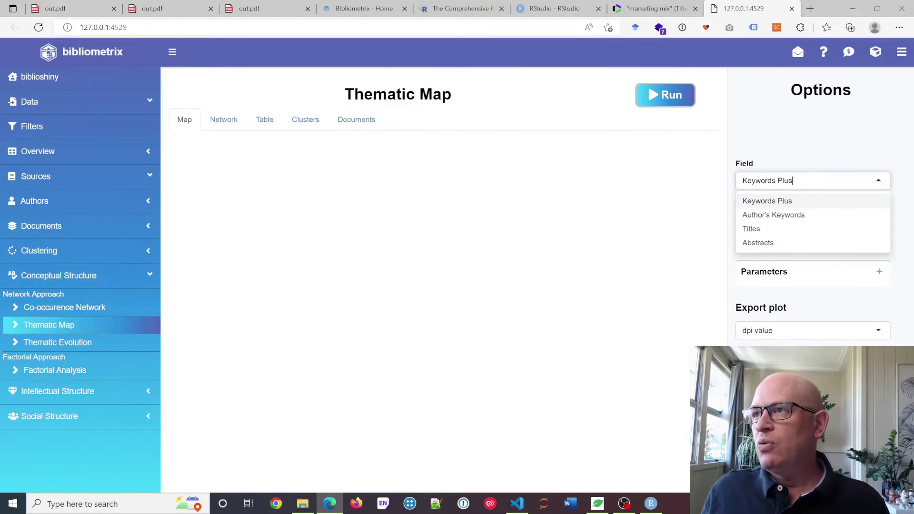
pyautogui.click(772, 215)
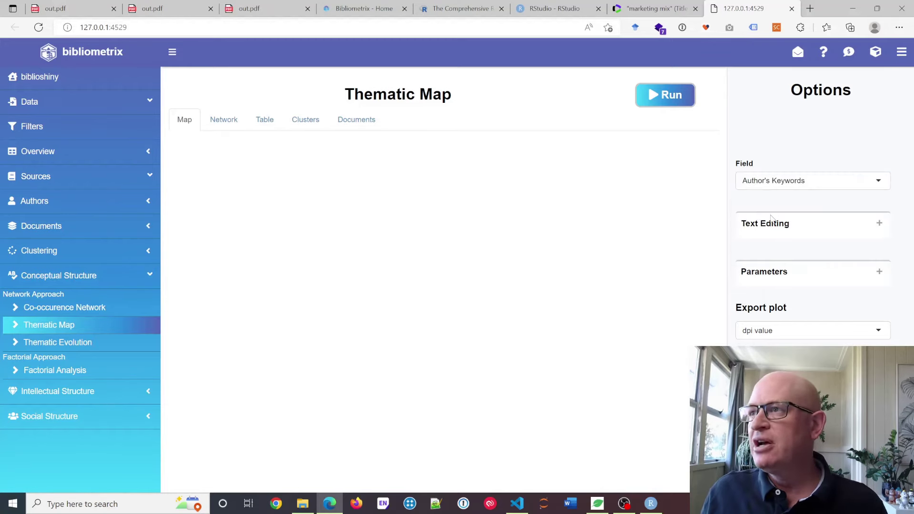
pyautogui.click(668, 101)
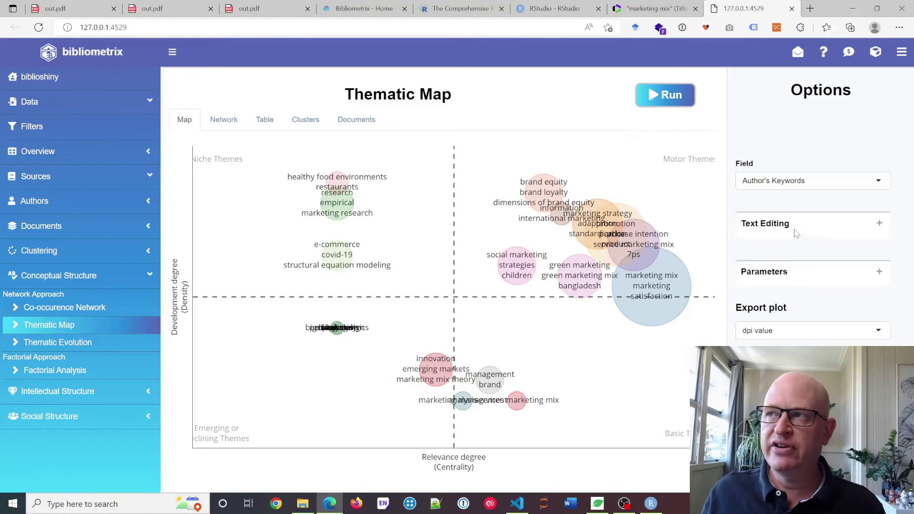
# - Review the thematic map's network, table and map views, and compare them with Figure 13 in out.pdf
pyautogui.click(232, 123)
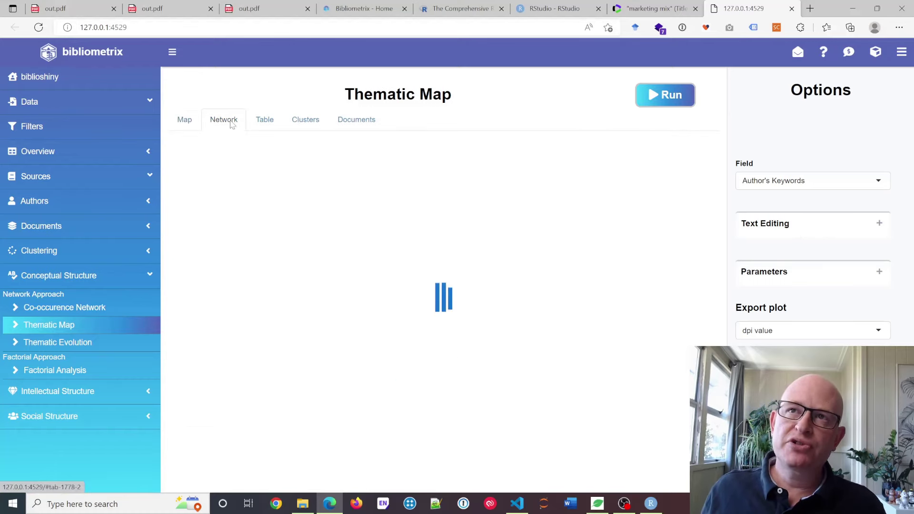
pyautogui.click(265, 129)
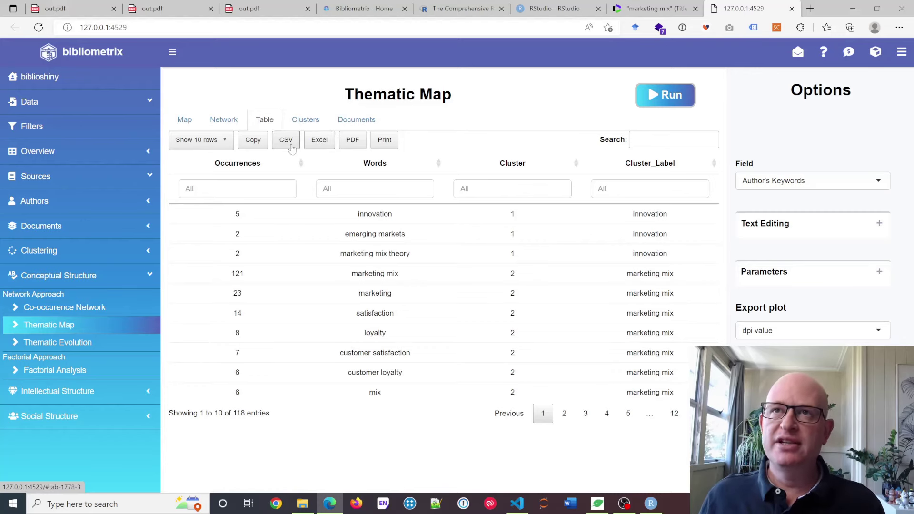
pyautogui.click(186, 120)
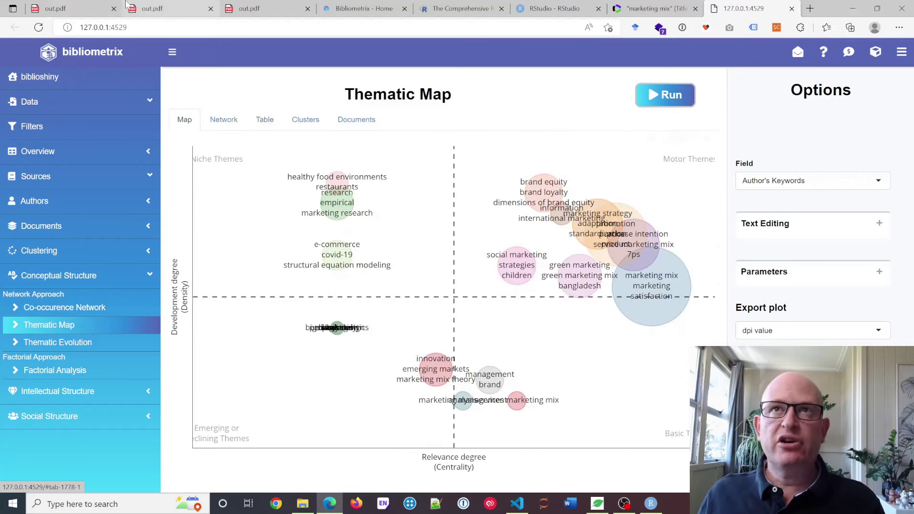
pyautogui.click(162, 8)
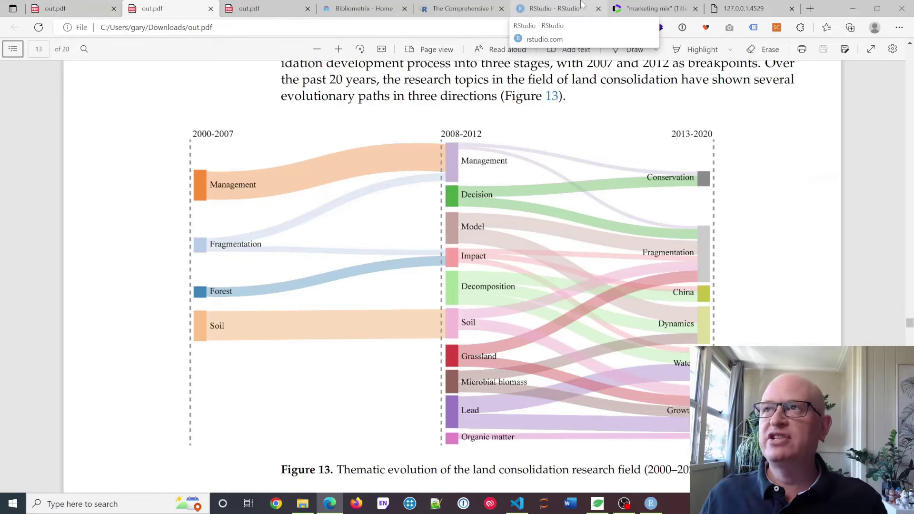
pyautogui.click(745, 8)
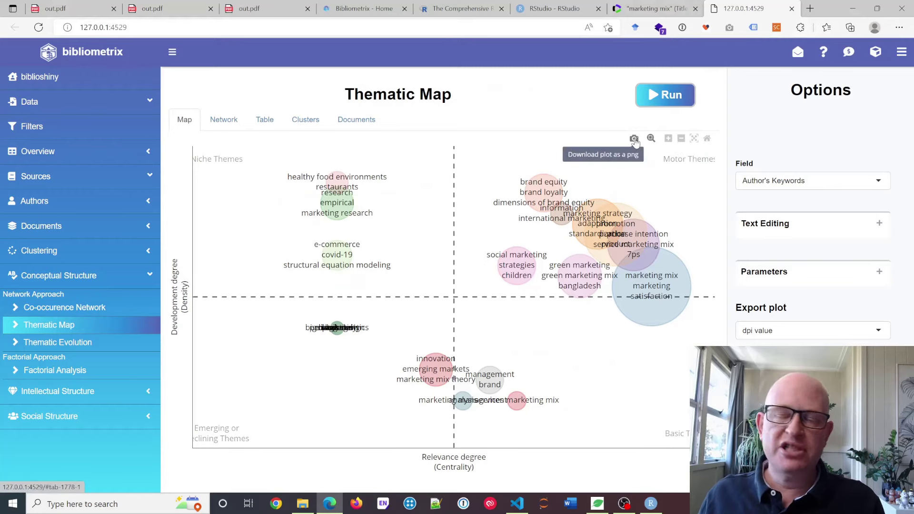
# - Download the thematic map plot as a PNG and close the biblioshiny page
pyautogui.click(634, 139)
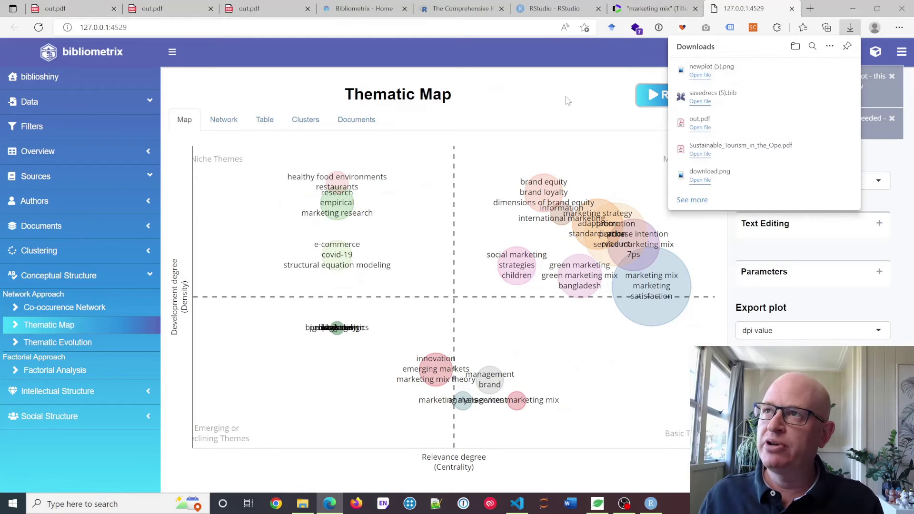
pyautogui.click(549, 95)
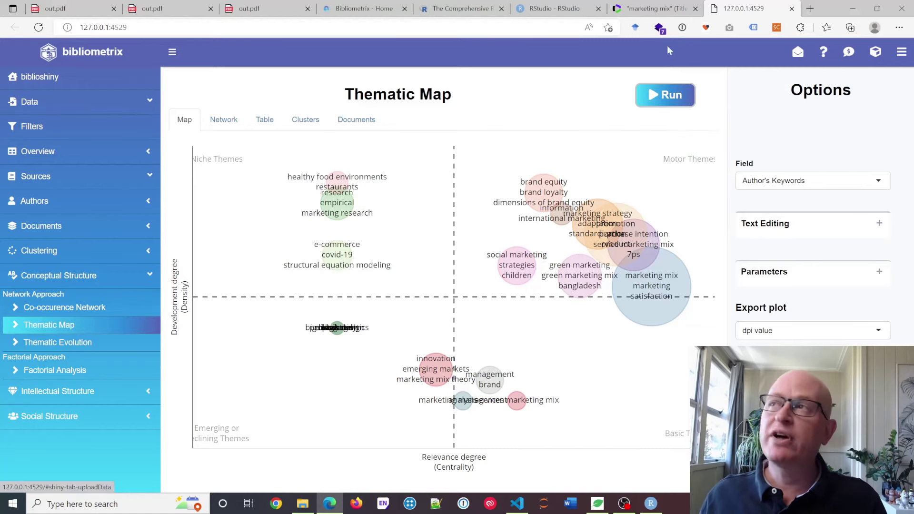
pyautogui.click(792, 9)
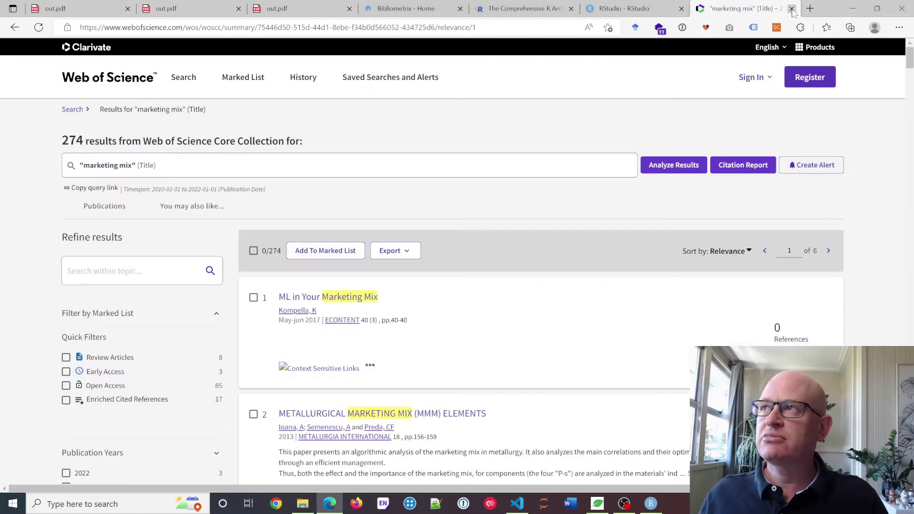
# - Switch to RStudio and quit the R session without saving the workspace image
pyautogui.click(650, 504)
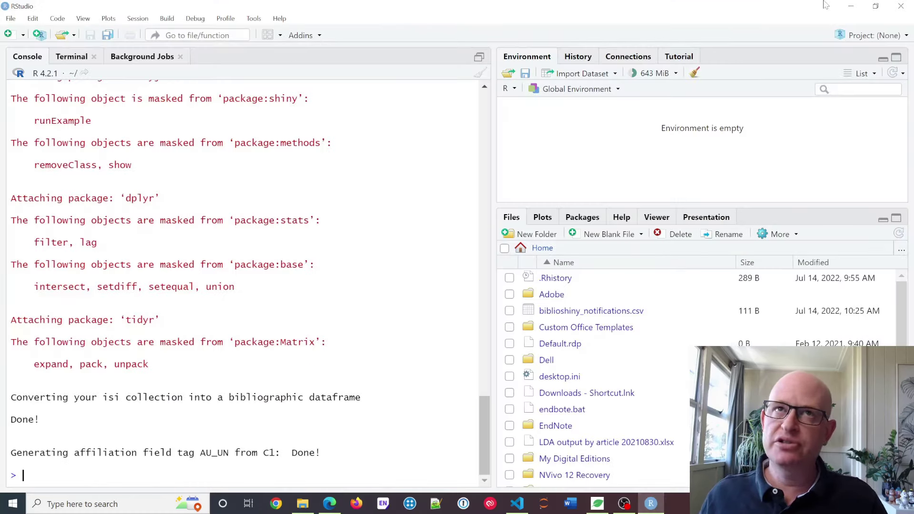
pyautogui.click(901, 6)
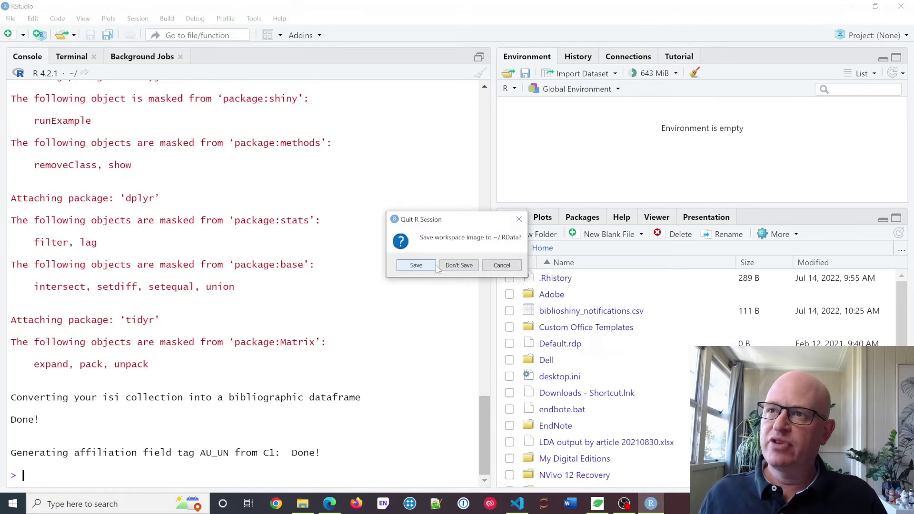
pyautogui.click(463, 266)
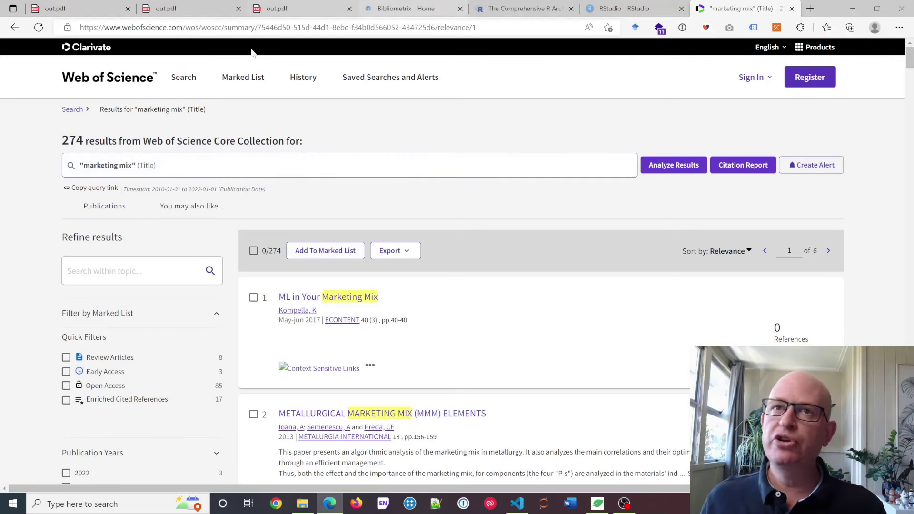
# - Check the export formats offered for the Web of Science "marketing mix" results, including BibTeX, without exporting
pyautogui.click(400, 251)
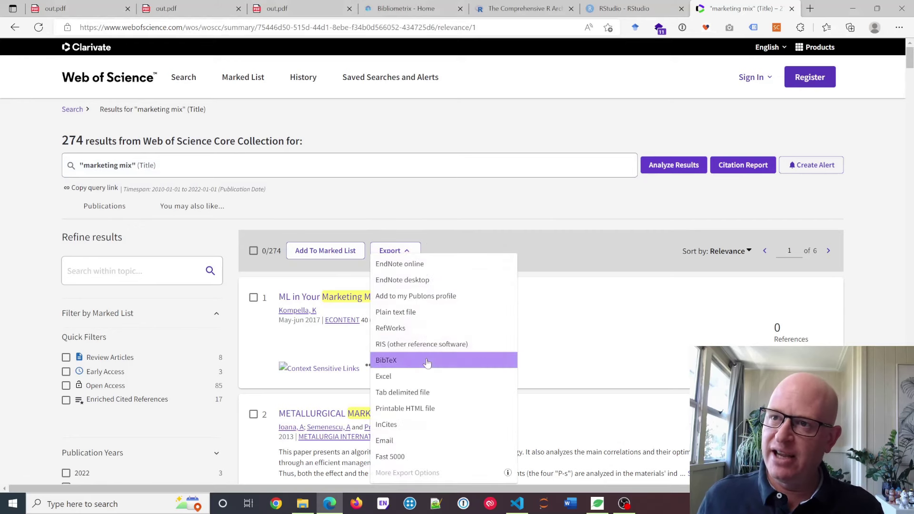
pyautogui.click(449, 120)
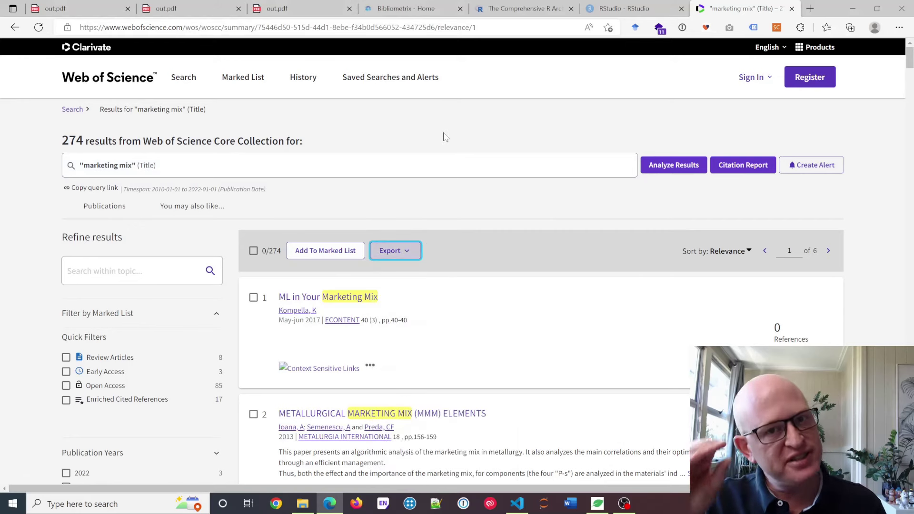
# - Launch RStudio again and run library(bibliometrix) followed by biblioshiny() in the console
pyautogui.click(129, 505)
pyautogui.write('rstu')
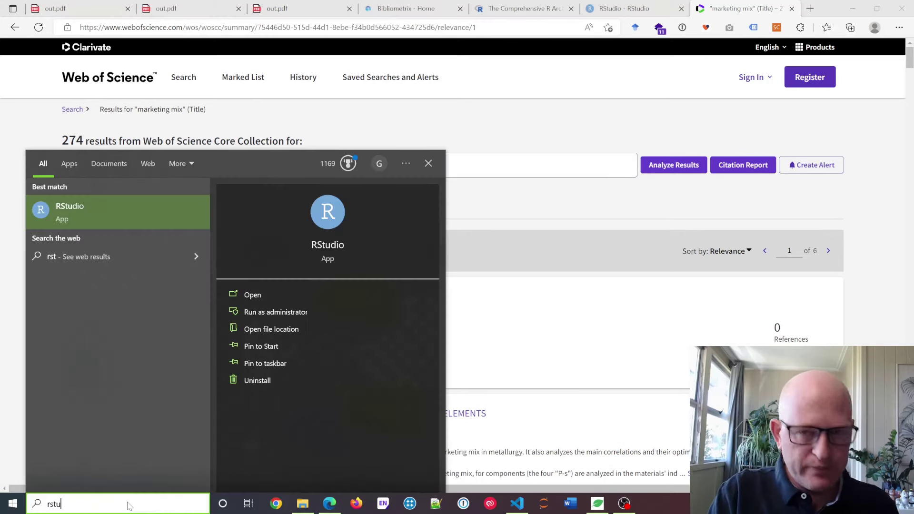
pyautogui.click(98, 210)
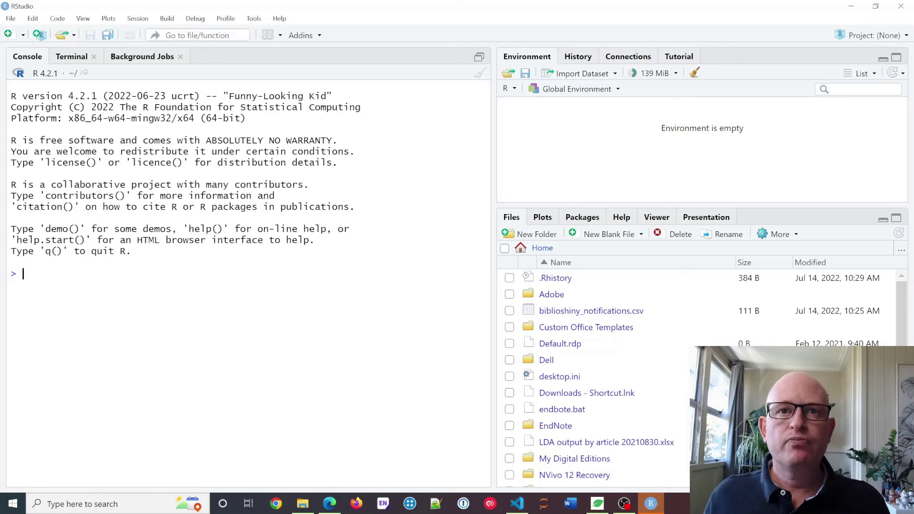
pyautogui.write('library(bibliometrix) biblioshiny()')
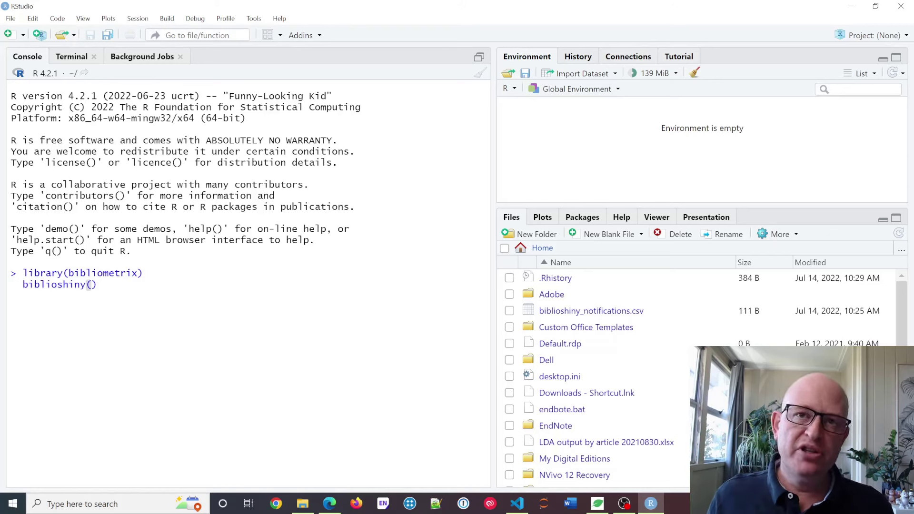
pyautogui.press('Return')
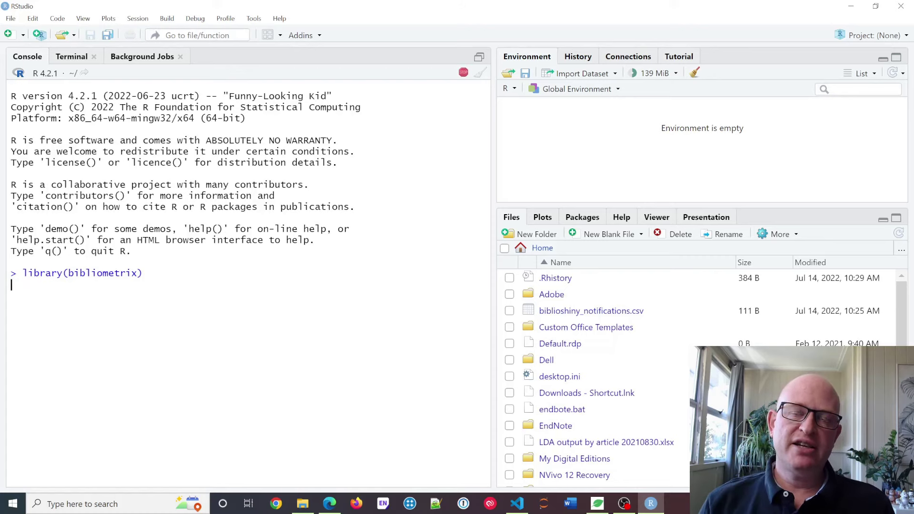